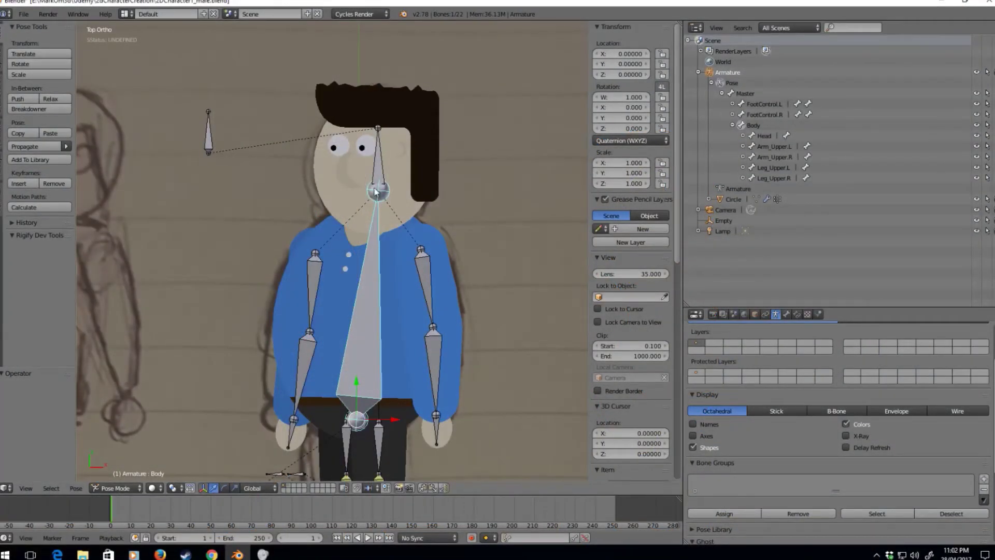
Pan and zoom the viewport onto the character's head.
mouse_move(329, 363)
middle_mouse_down("shift")
mouse_move(318, 264)
mouse_move(331, 464)
middle_mouse_up("shift")
scroll(350, 276, "up", 1)
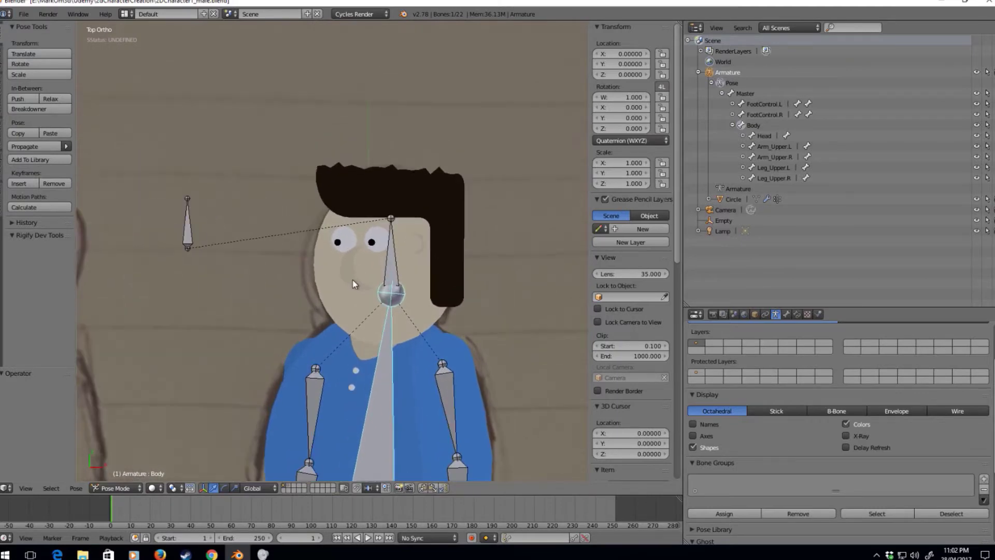
Select the Circle eyes mesh in Edit Mode and pick one vertex on each eye.
right_click(354, 243)
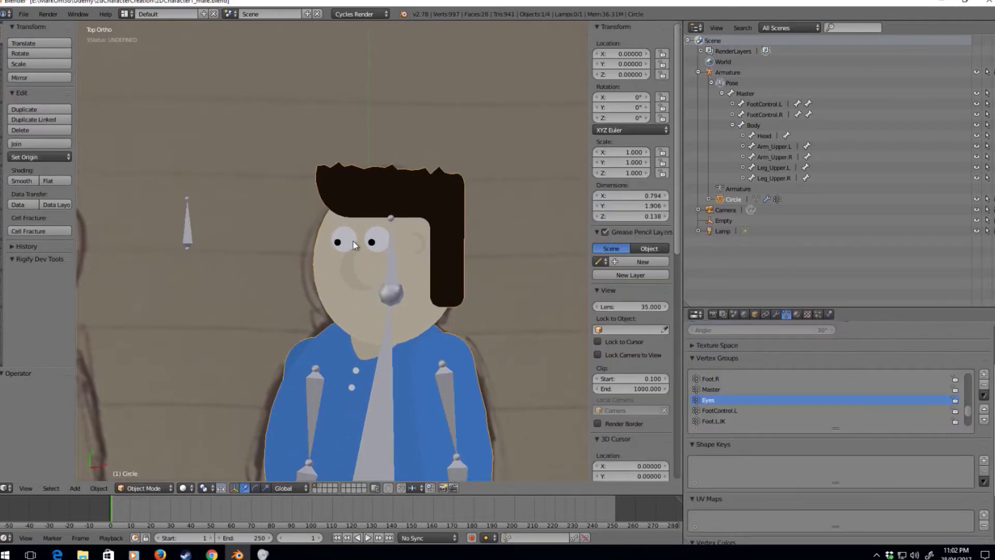
key("Tab")
right_click(355, 240)
scroll(381, 339, "up", 2)
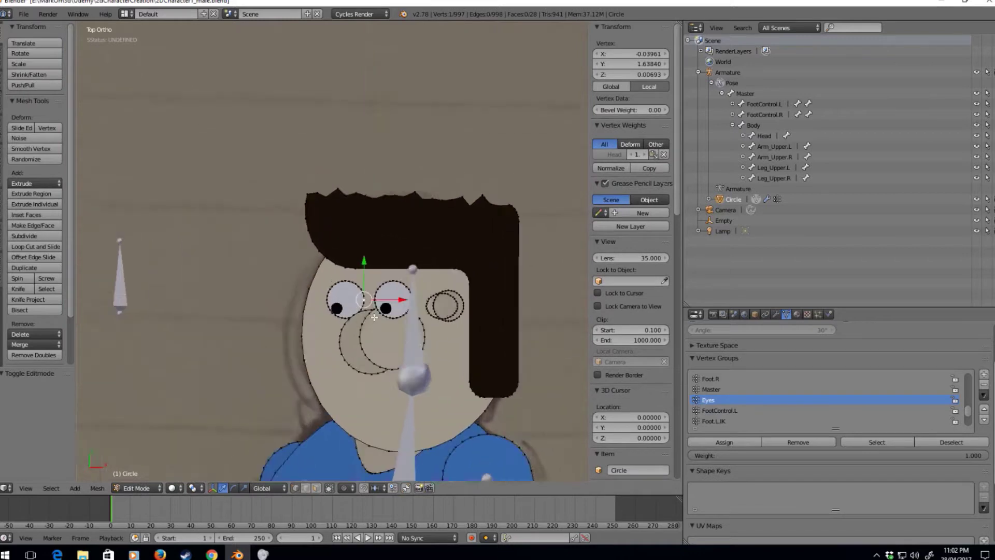
scroll(382, 339, "up", 1)
middle_click_drag(382, 339, 371, 310, "shift")
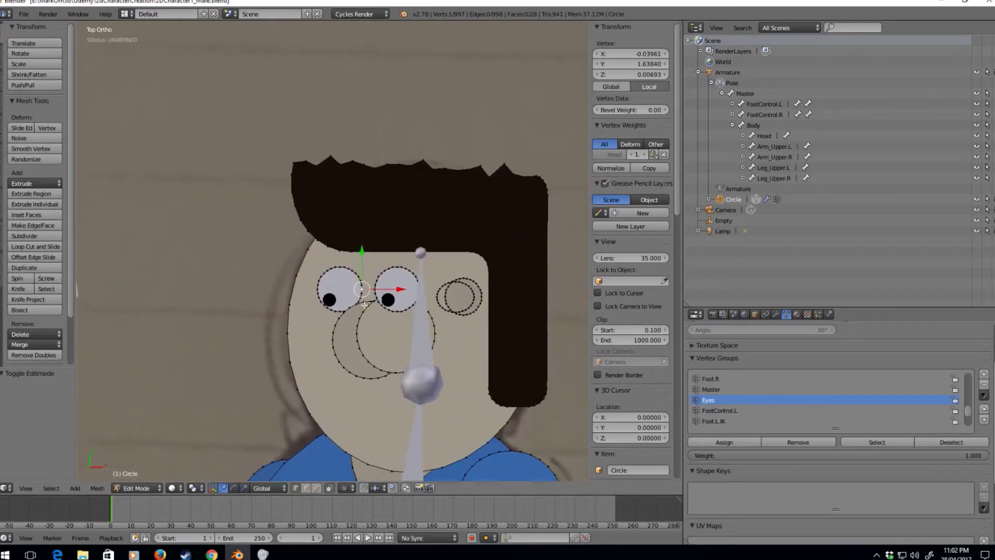
right_click(374, 271, "shift")
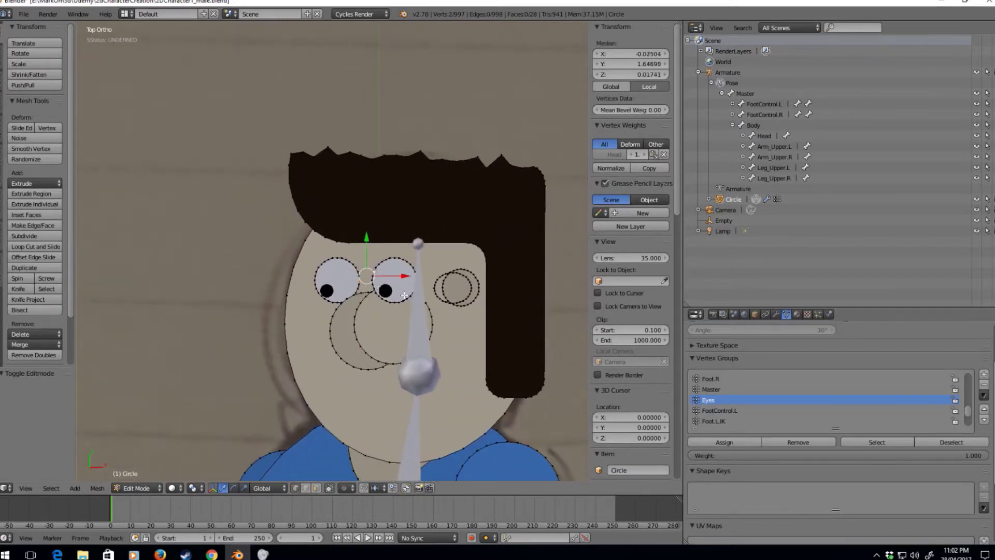
Select both full eye circles and duplicate them in place.
key("ctrl+l")
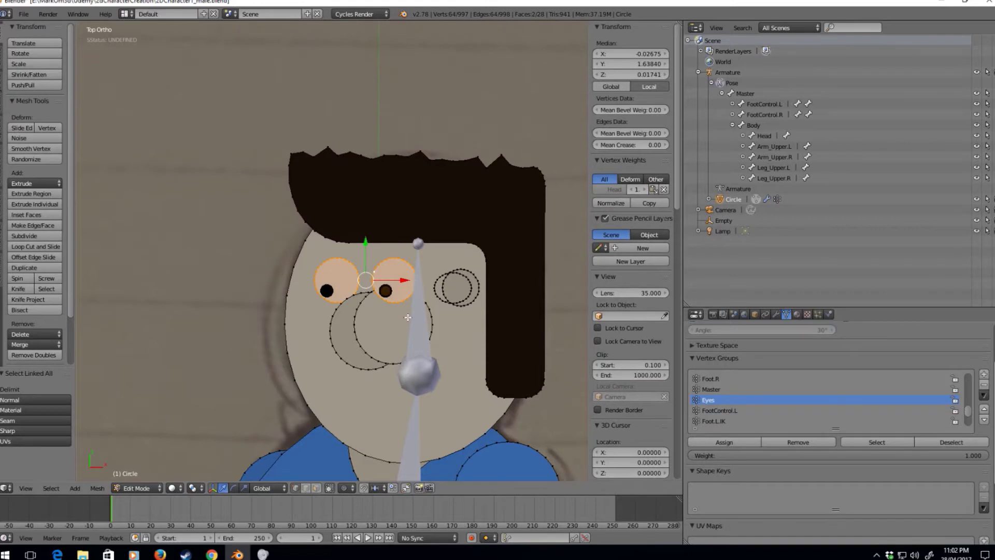
key("shift+d")
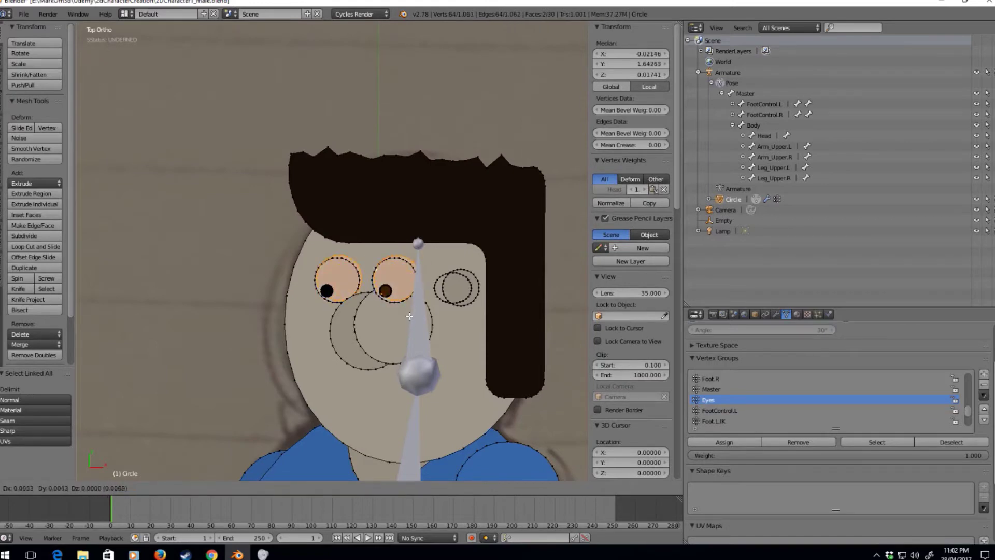
right_click(410, 315)
mouse_move(409, 316)
middle_mouse_down()
mouse_move(412, 248)
mouse_move(398, 234)
middle_mouse_up()
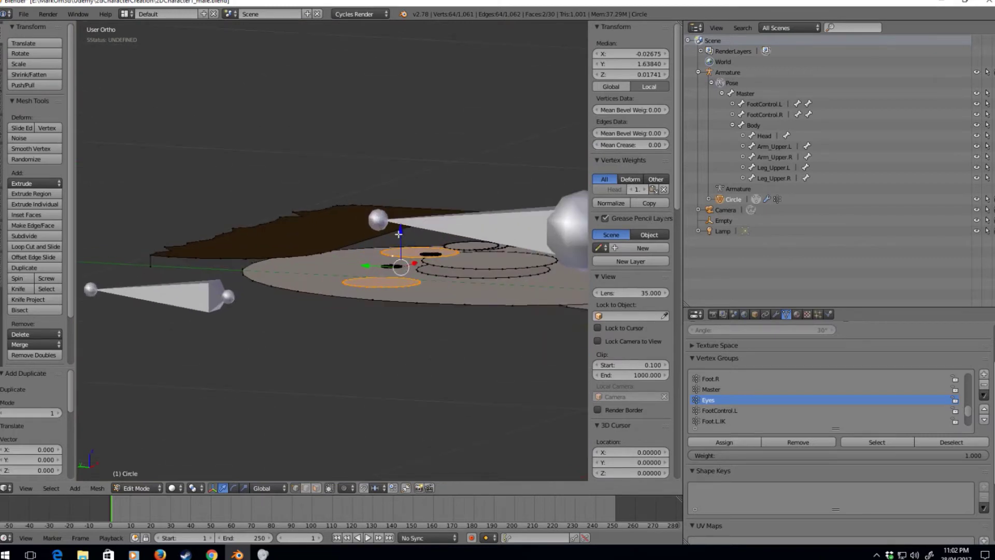
Raise the copied circles and flatten them with a Z scale of 0.
left_click_drag(399, 234, 400, 189)
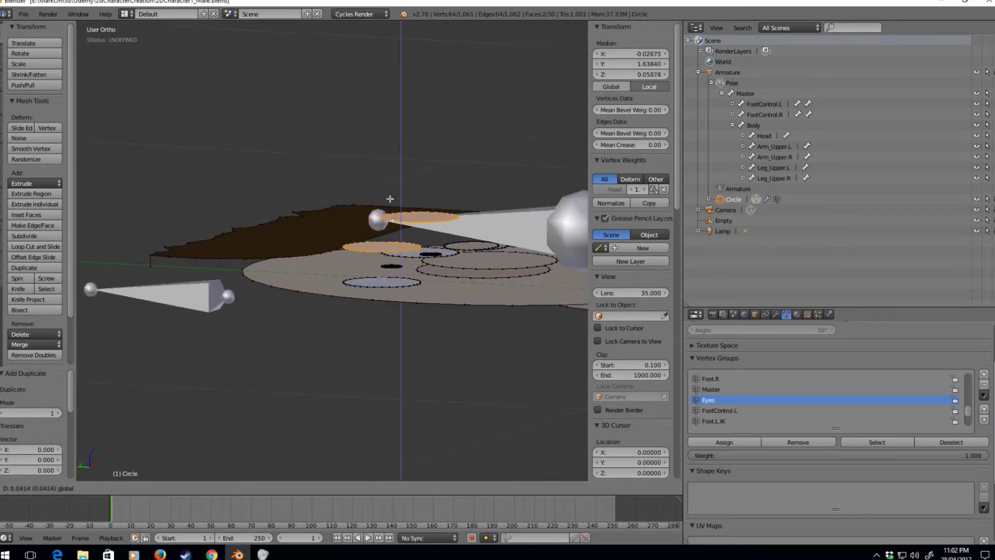
key("s")
key("z")
key("0")
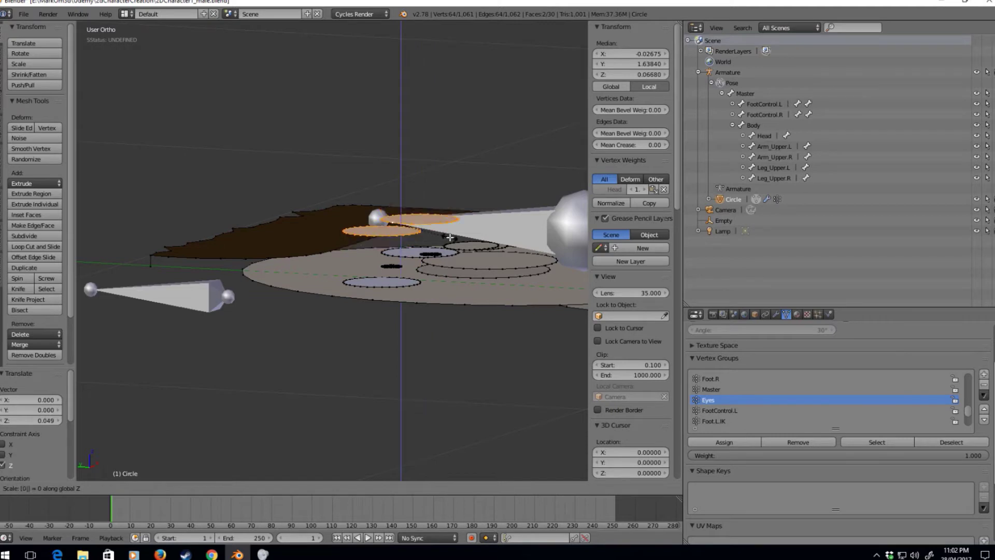
key("Return")
Check the discs from top and angled views, then set pivot to Individual Origins.
key("KP_7")
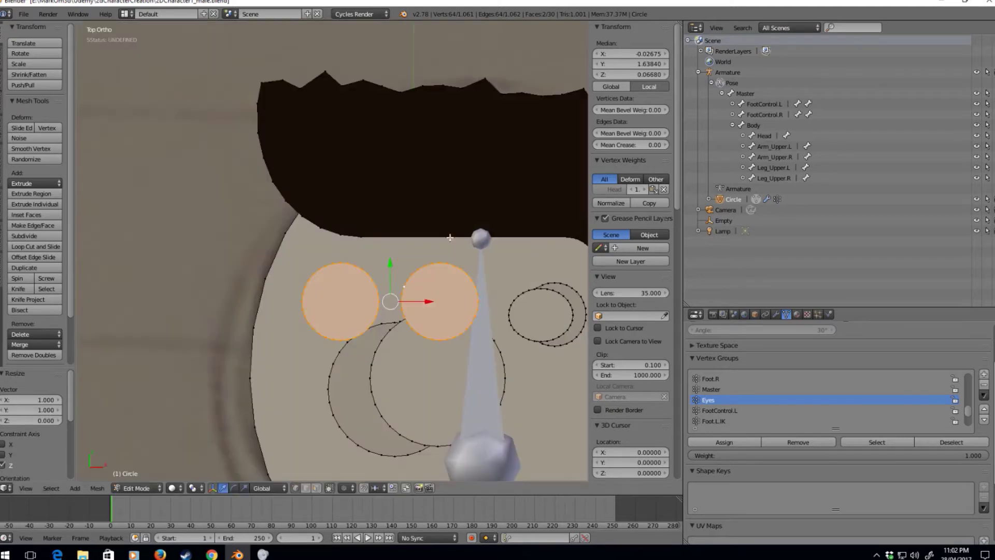
scroll(451, 279, "up", 2)
scroll(456, 325, "up", 2)
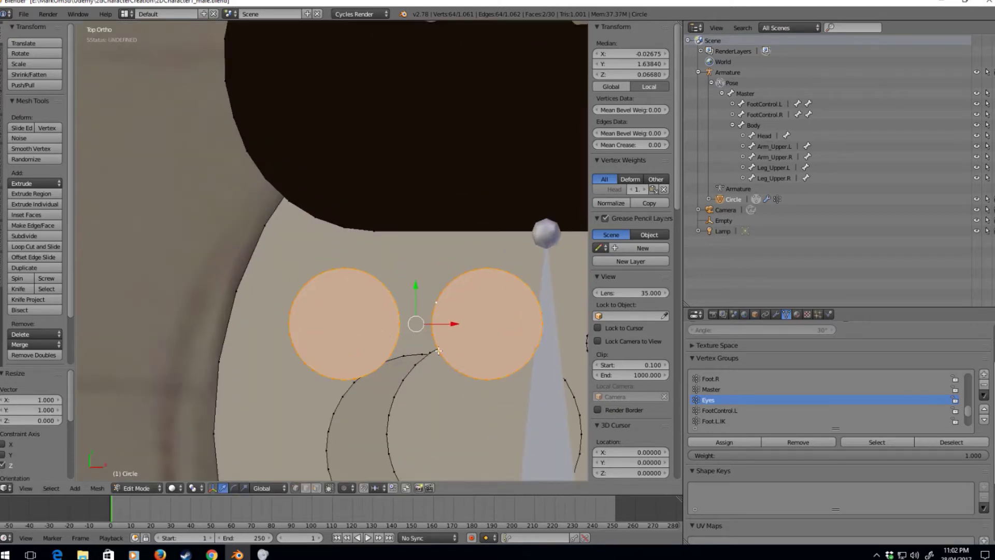
scroll(478, 404, "down", 4, "shift")
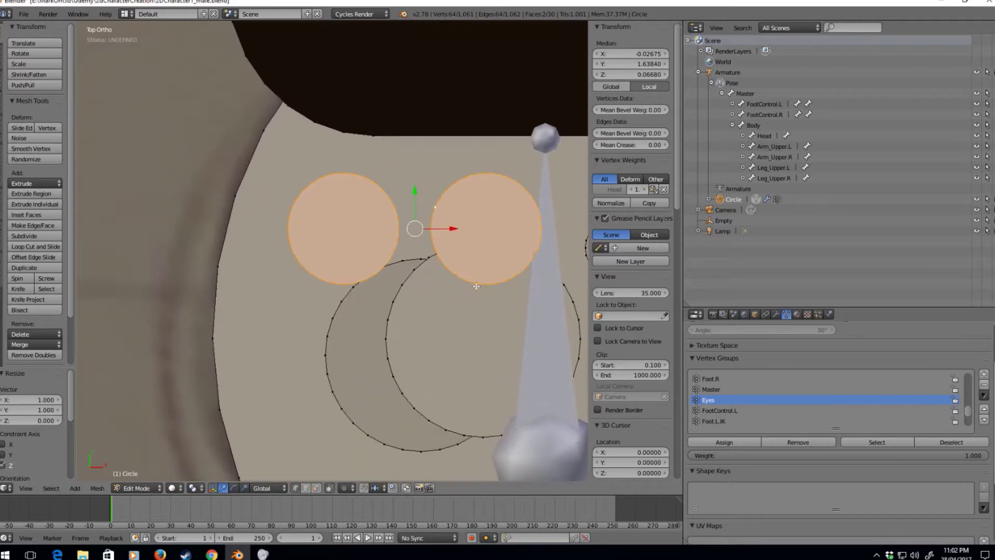
middle_click_drag(390, 239, 473, 197)
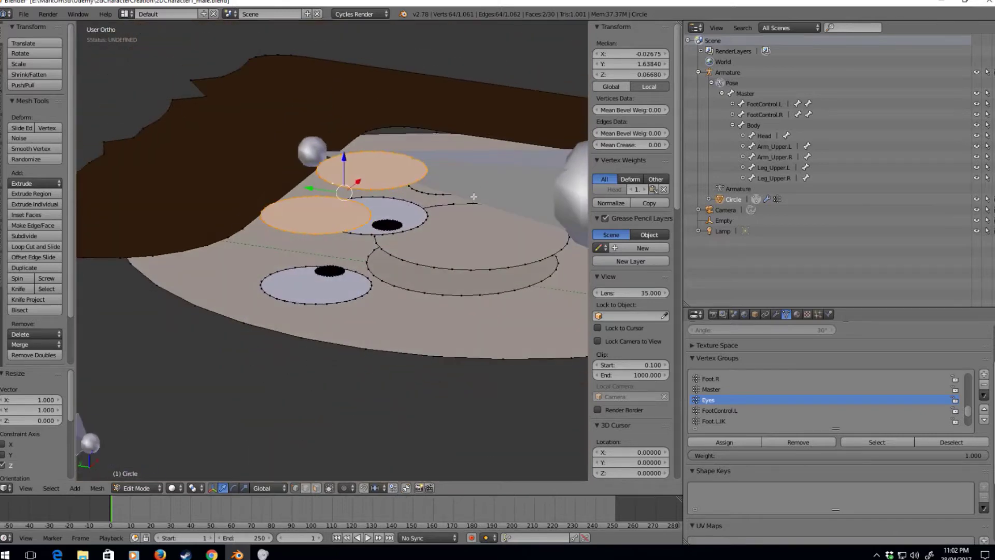
key("KP_7")
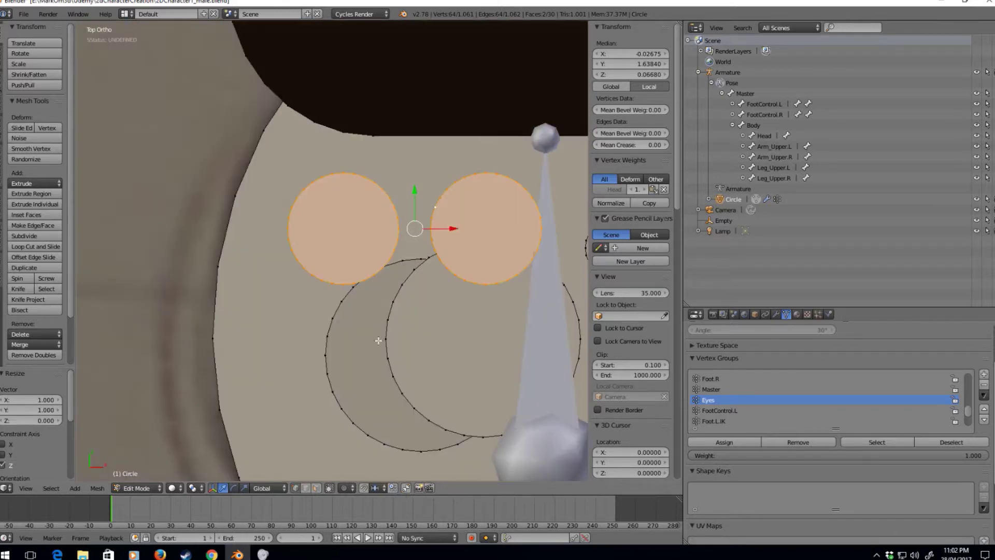
left_click(194, 489)
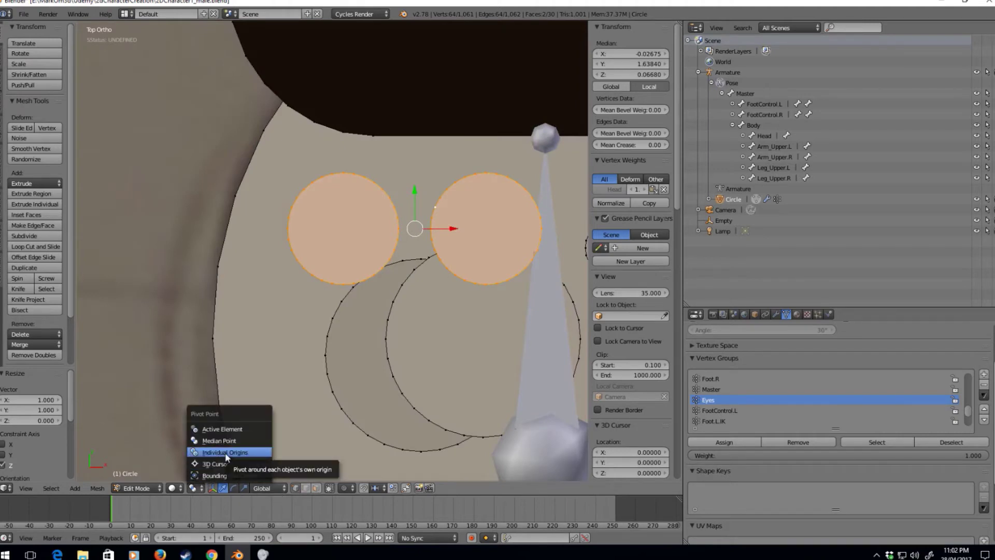
Scale both eye discs by 1.05 about their own centres.
key("s")
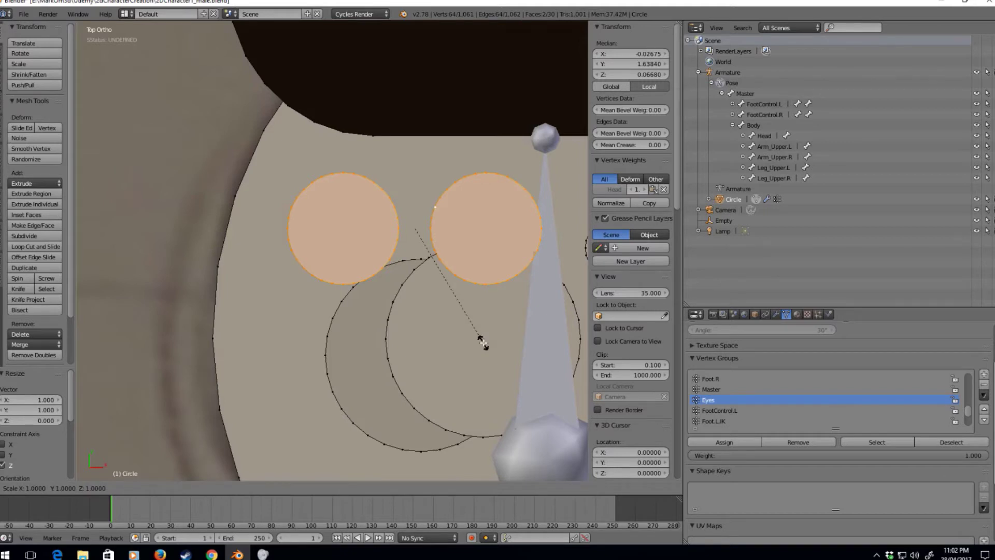
type("1.05")
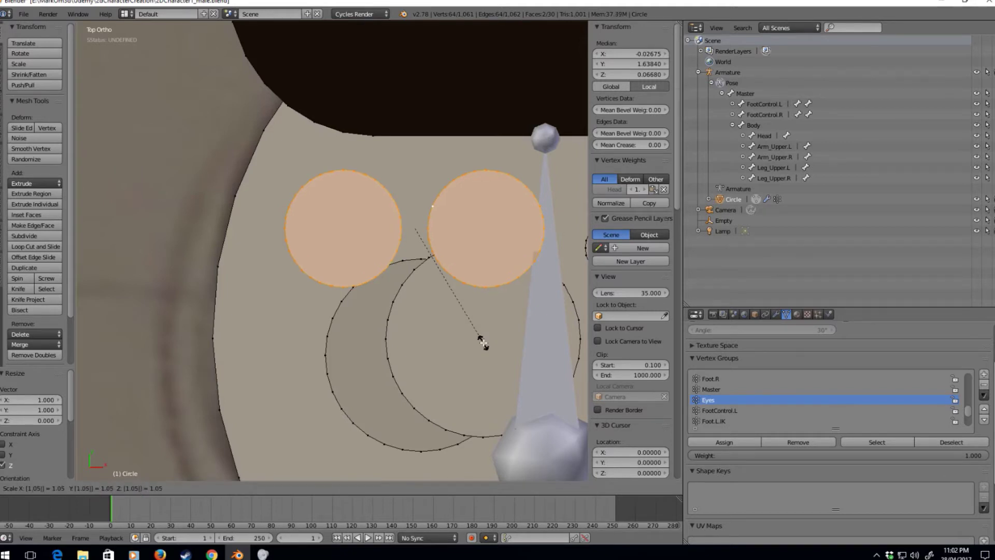
key("Return")
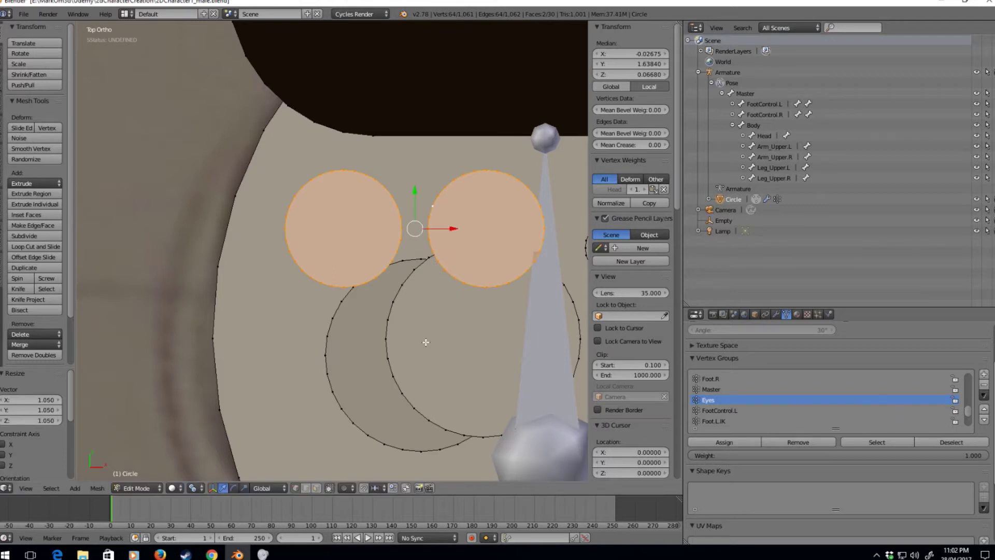
left_click(797, 314)
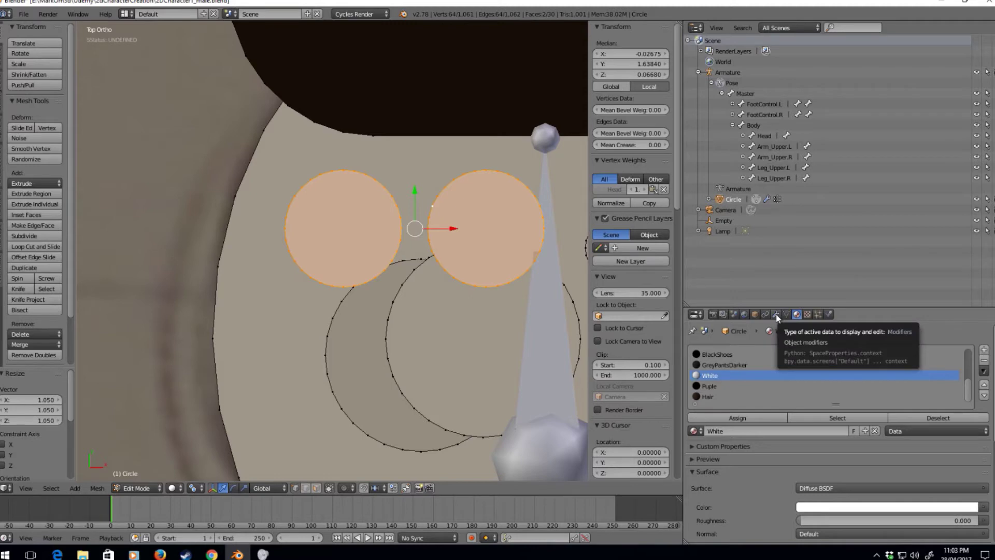
Assign the Skin.Darker material slot to the selected eye discs.
scroll(764, 384, "up", 3)
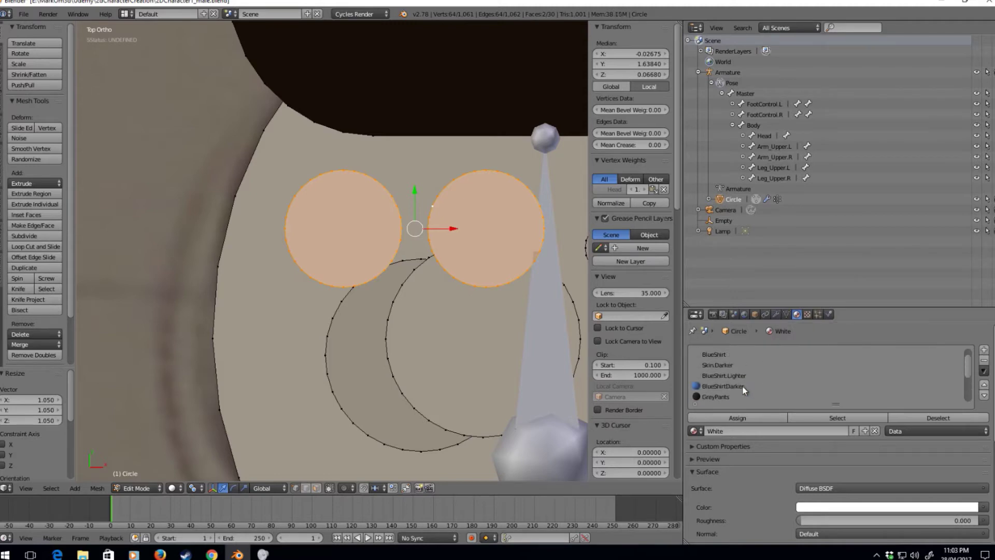
scroll(742, 385, "up", 3)
left_click(726, 375)
left_click(730, 418)
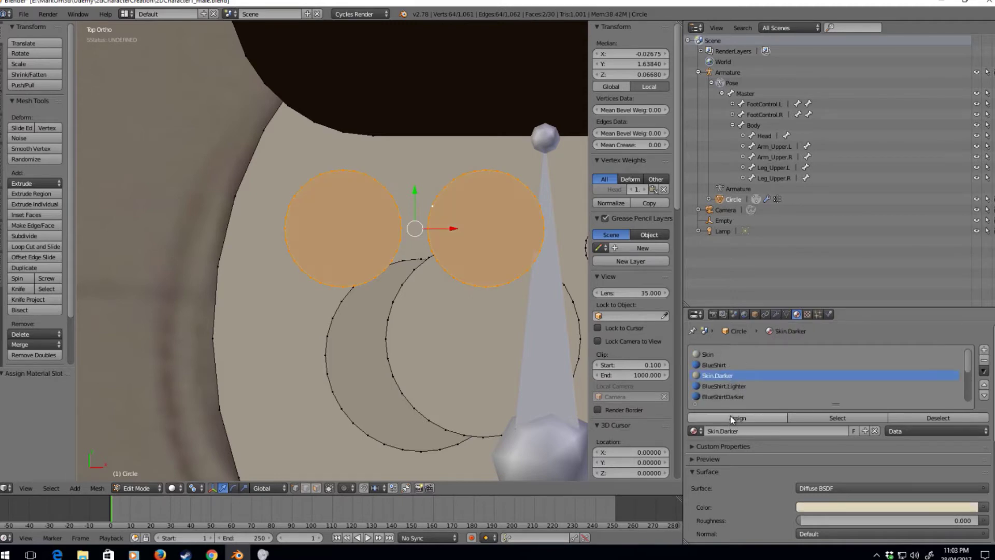
mouse_move(446, 362)
middle_mouse_down()
mouse_move(468, 342)
mouse_move(366, 172)
middle_mouse_up()
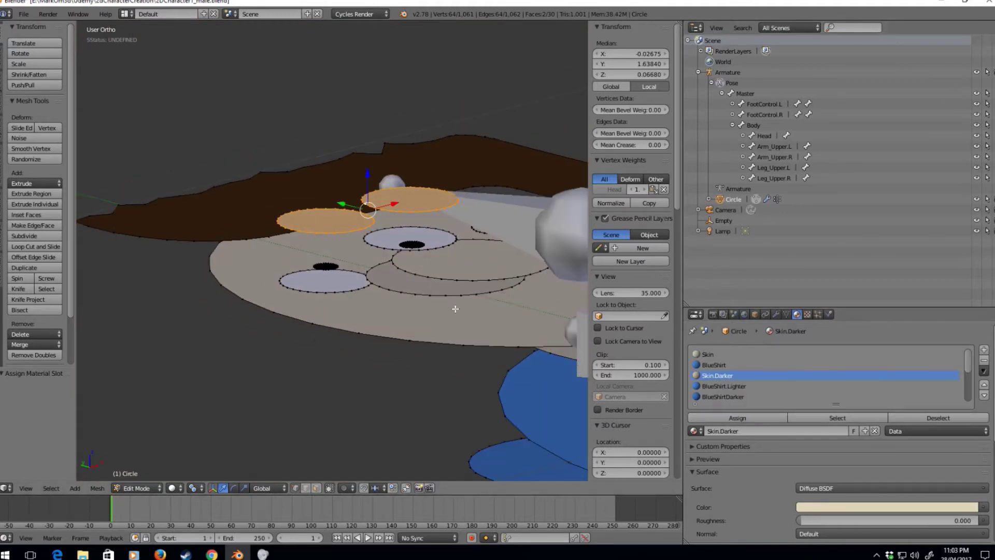
Re-enter Edit Mode and move the eyelid discs along Z.
scroll(392, 246, "up", 5)
key("Tab")
scroll(373, 223, "up", 1)
key("Tab")
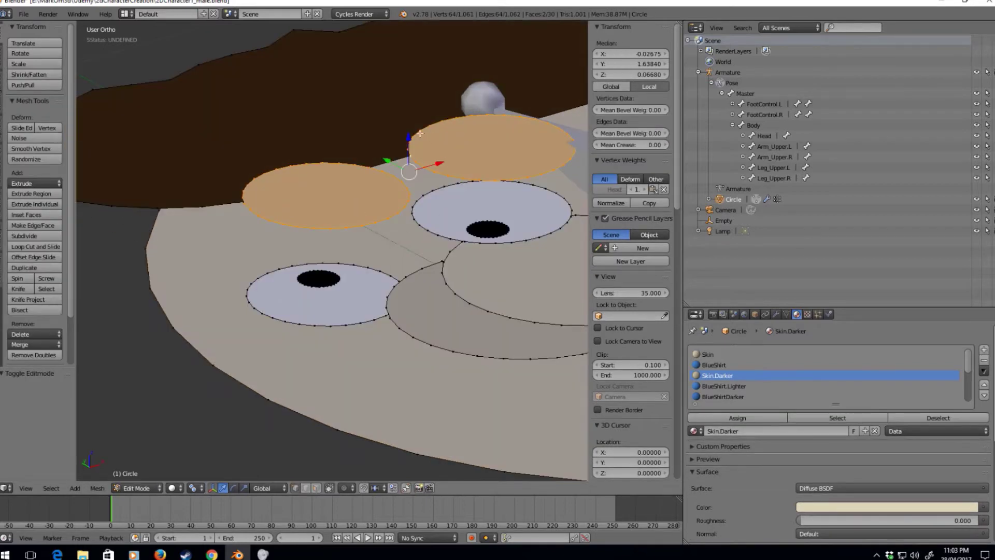
key("g")
key("z")
left_click(423, 184)
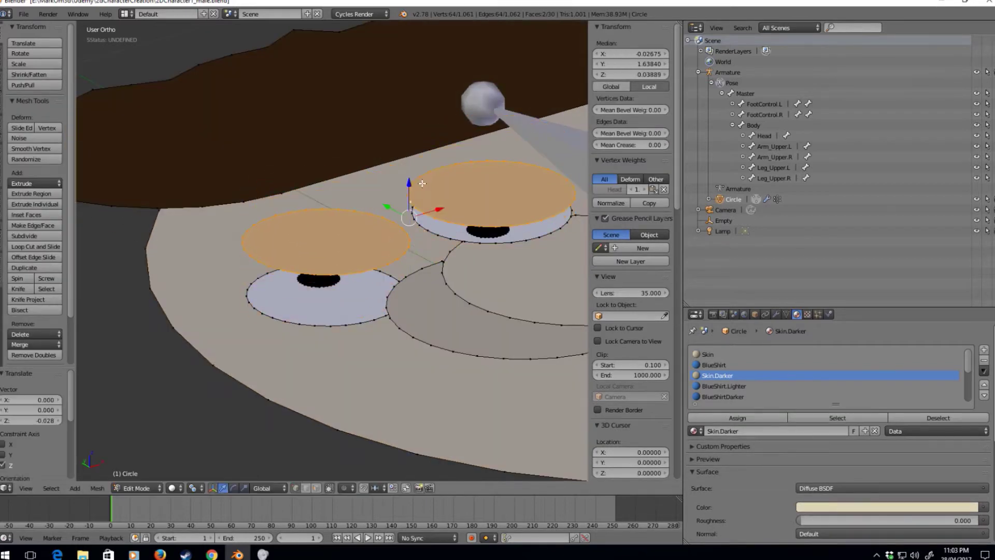
key("KP_7")
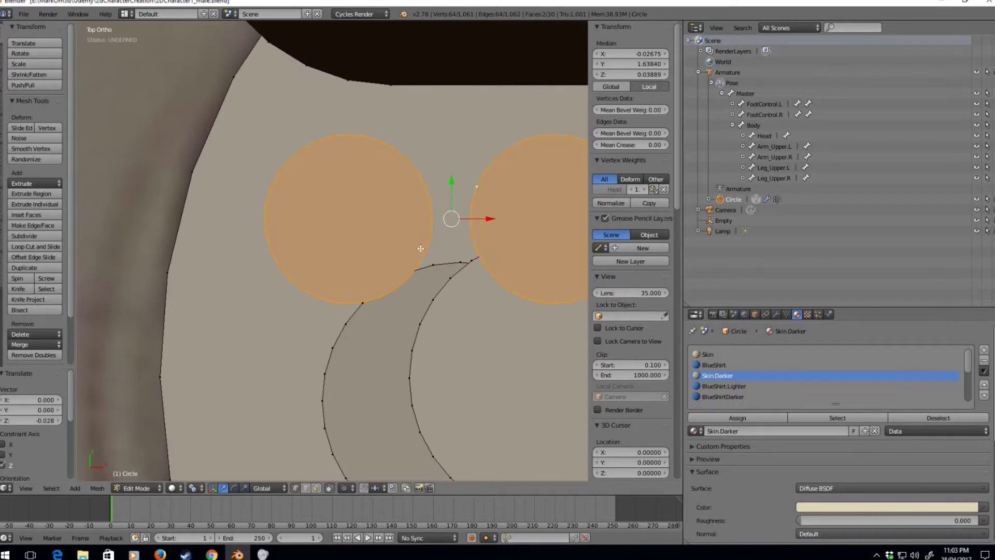
Push the discs down along Z beneath the face and check from an angle.
key("g")
key("z")
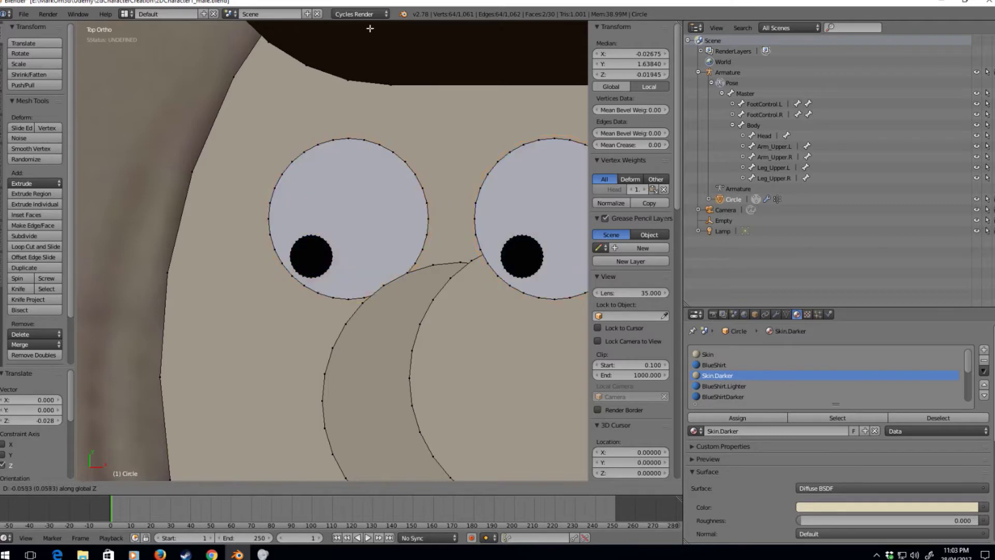
left_click(365, 420)
mouse_move(338, 324)
middle_mouse_down()
mouse_move(358, 235)
mouse_move(427, 430)
middle_mouse_up()
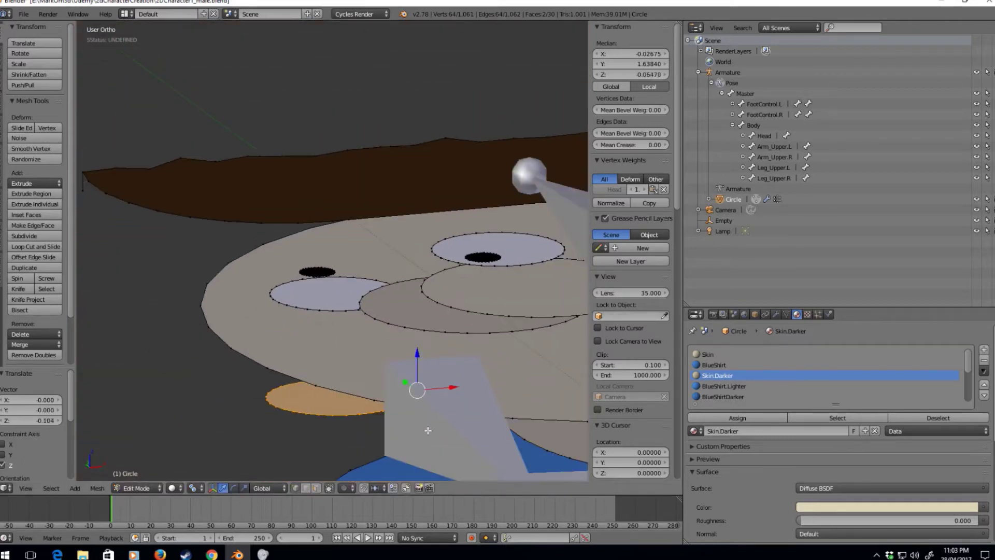
Duplicate the skin discs and place the copy above the eyes along Z.
key("shift+d")
key("z")
left_click(466, 299)
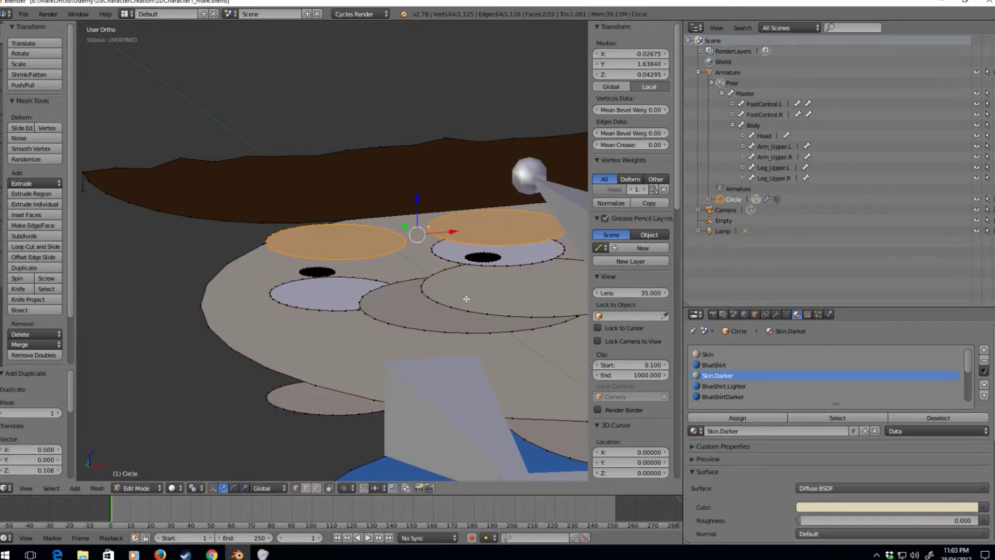
key("KP_7")
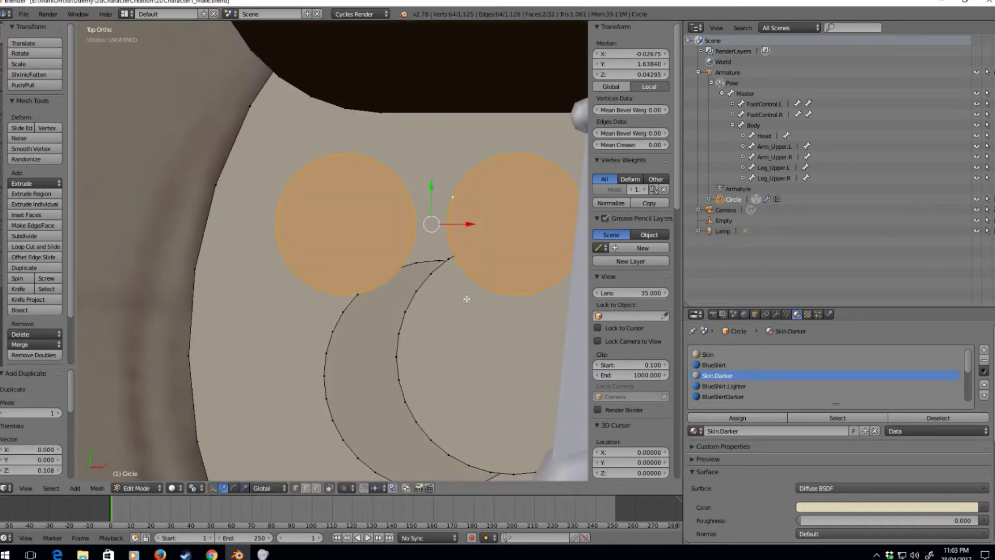
Frame the copied circles in top view and drag a region over them.
middle_click_drag(467, 299, 441, 318, "shift")
scroll(401, 279, "up", 1)
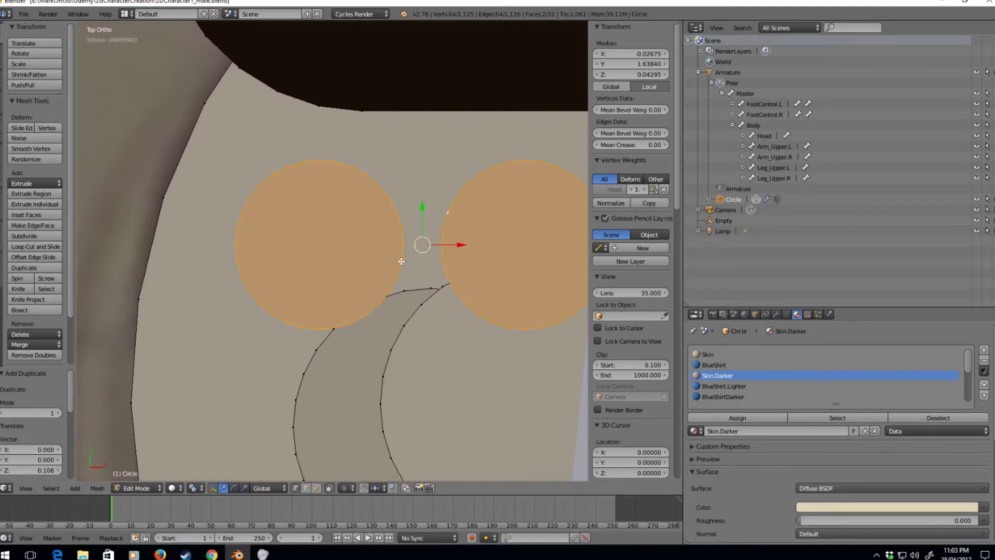
scroll(401, 261, "down", 1)
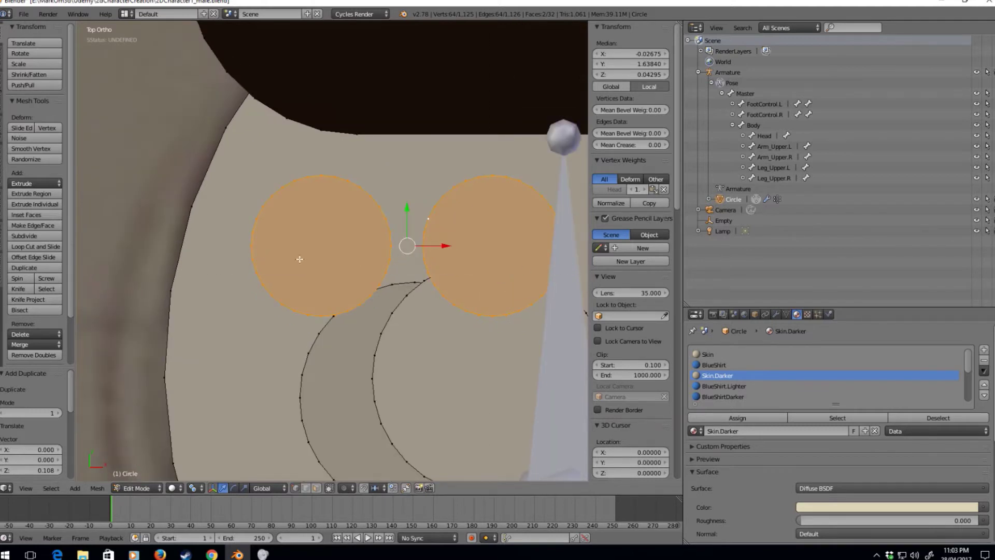
middle_click_drag(299, 259, 236, 260, "shift")
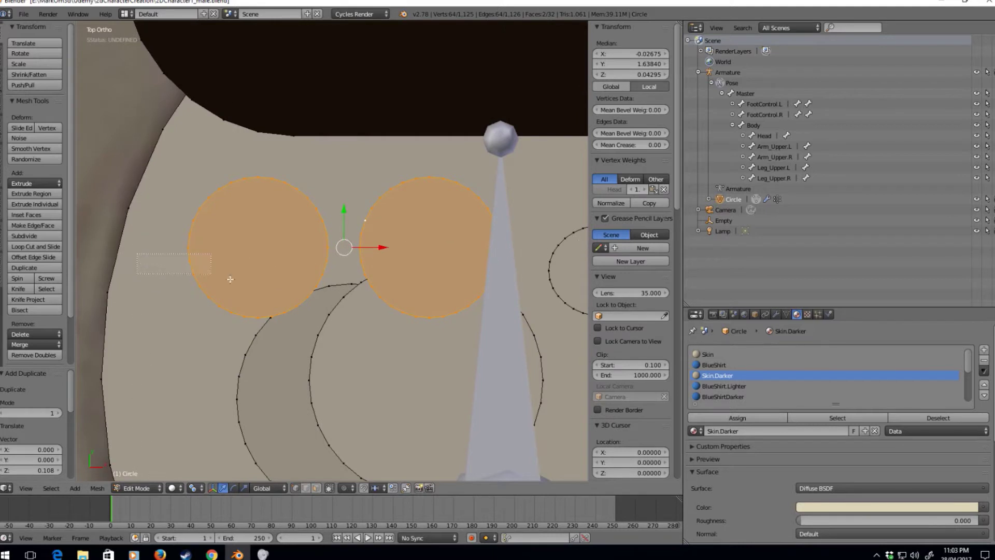
left_click_drag(230, 279, 421, 334)
mouse_move(507, 354)
left_mouse_down()
mouse_move(546, 353)
mouse_move(538, 350)
left_mouse_up()
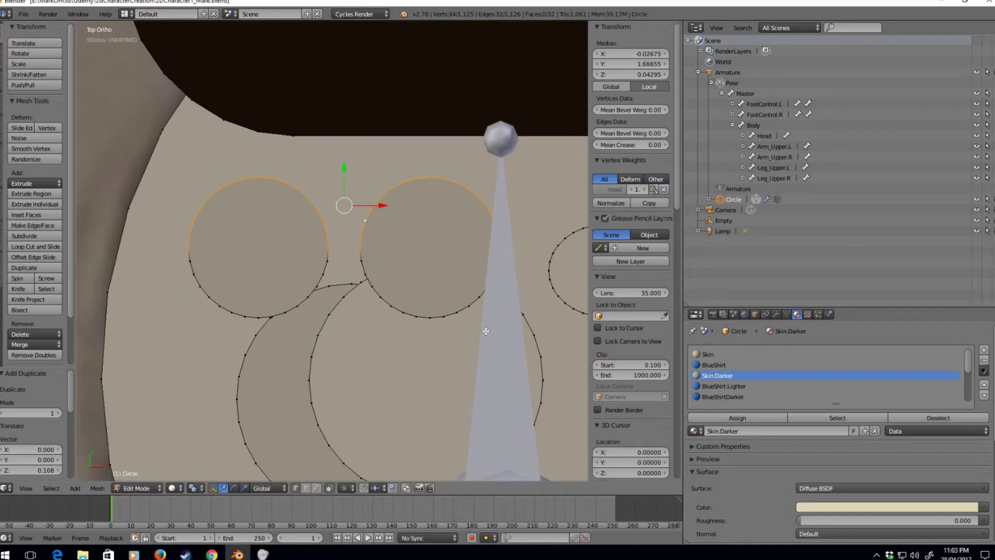
Try box-selecting half of both circles, undoing and reselecting along the way.
key("ctrl+l")
key("b")
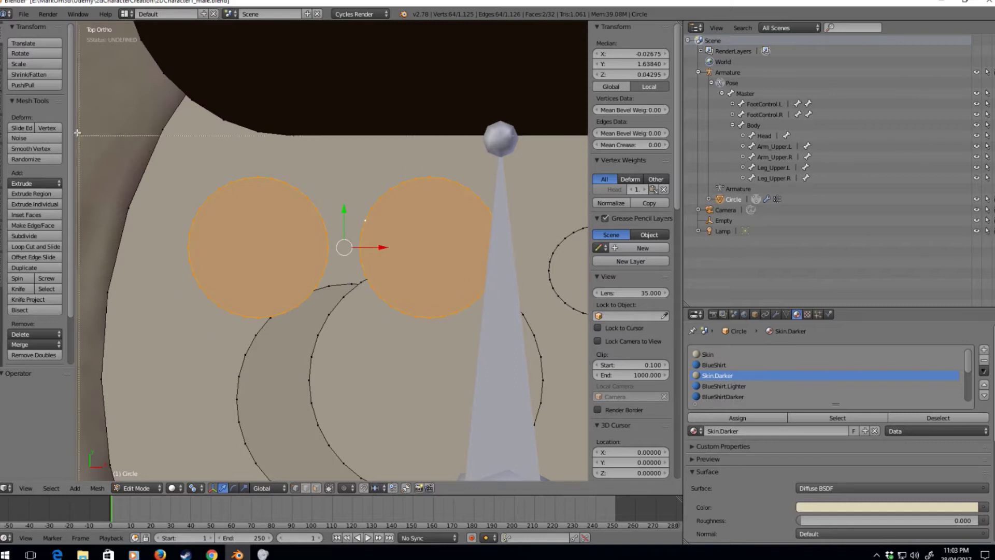
left_click_drag(103, 141, 532, 240)
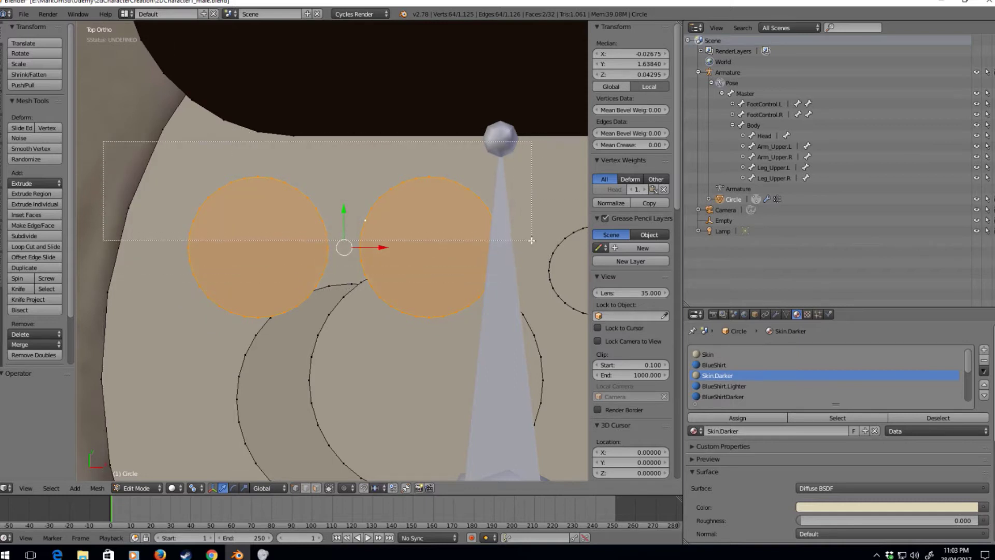
key("ctrl+z")
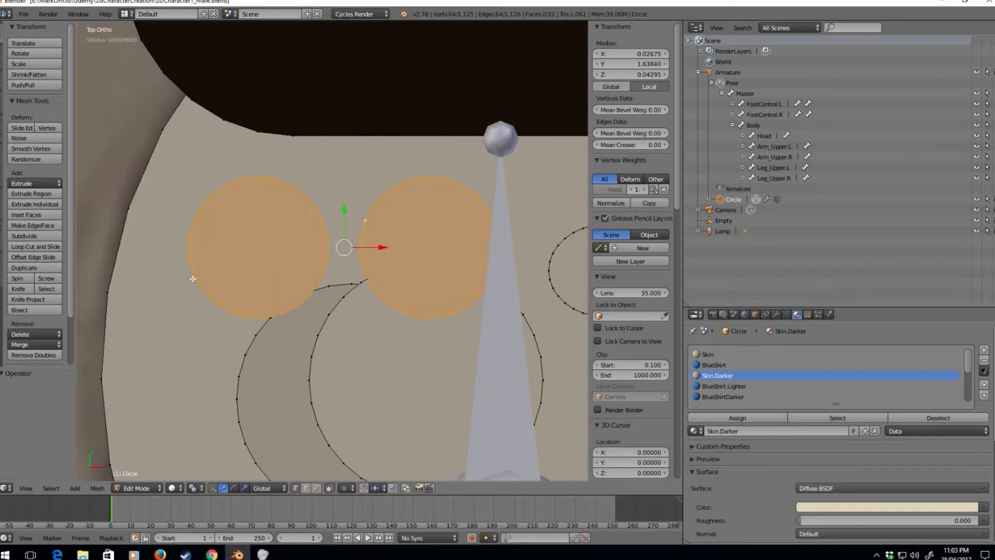
key("b")
middle_click_drag(109, 260, 497, 323)
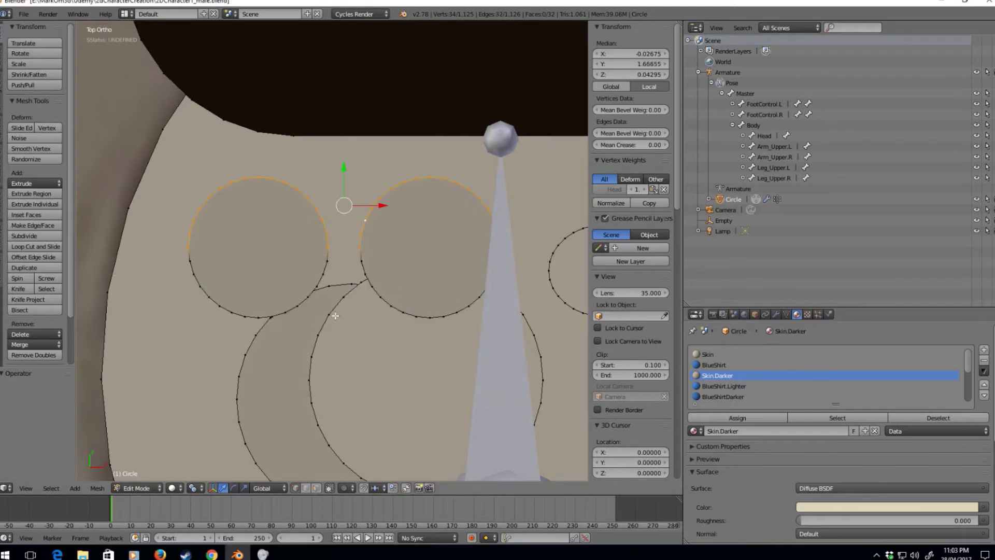
key("x")
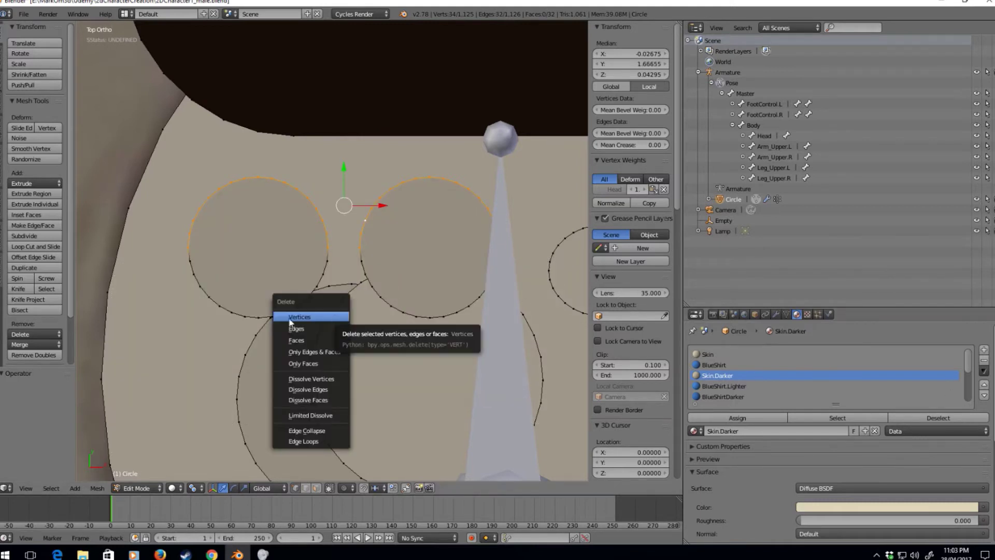
Delete the lower-half vertices of both circles, then select the left upper arc.
key("ctrl+l")
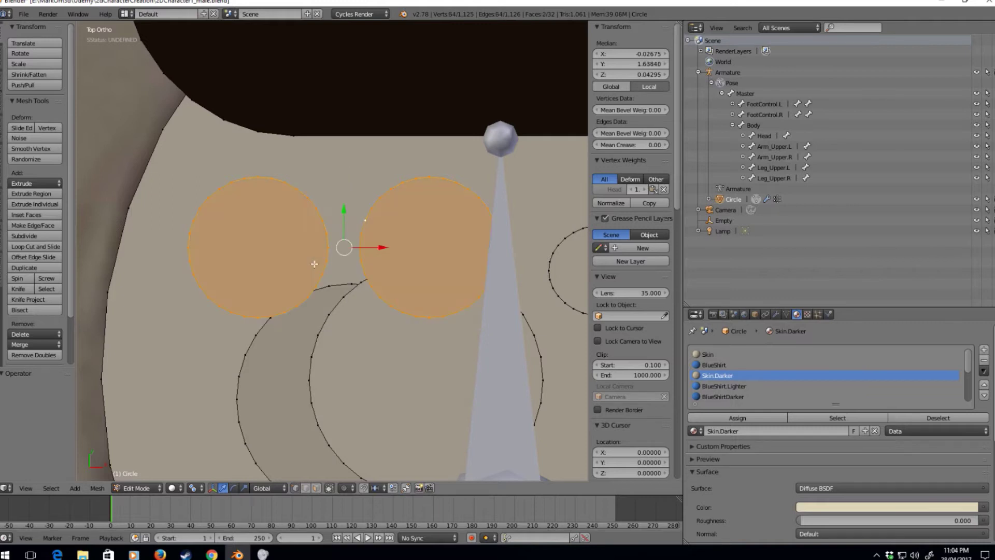
key("b")
left_click_drag(121, 150, 664, 242)
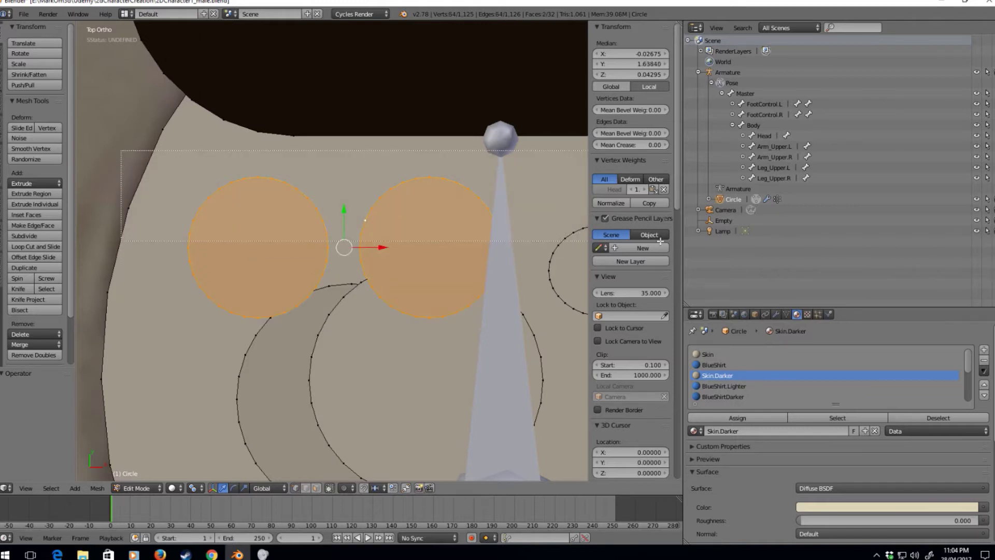
middle_click_drag(660, 241, 661, 242)
key("x")
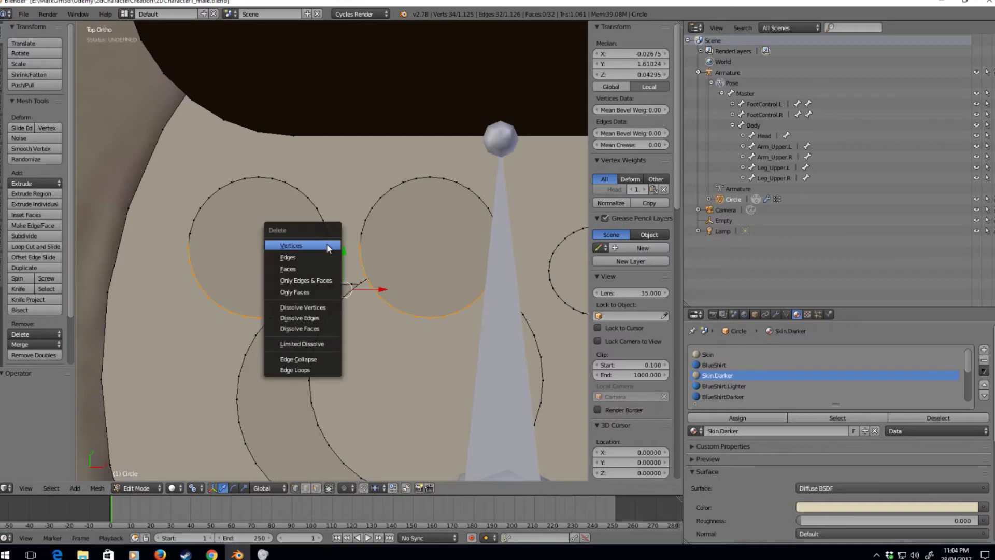
left_click(327, 247)
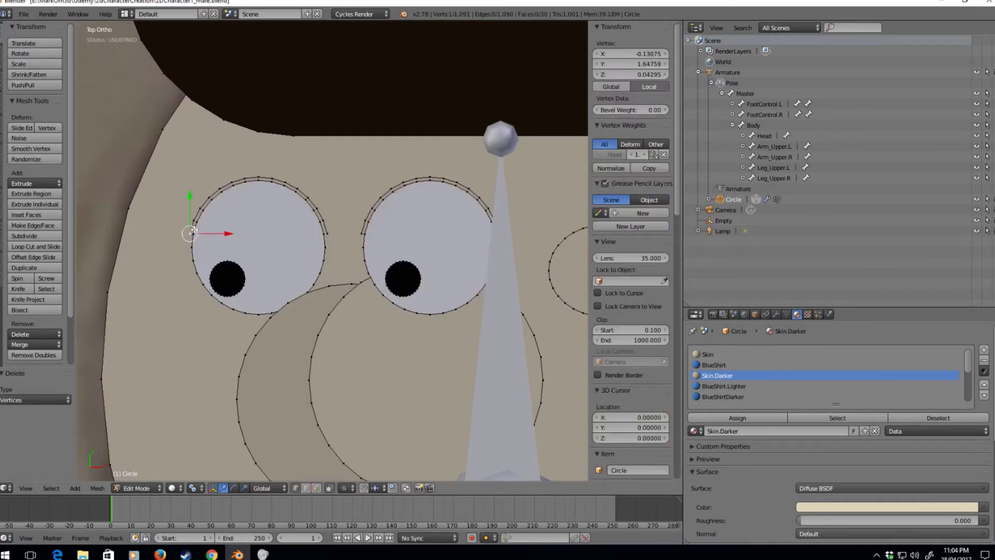
key("ctrl+l")
Fill the left and right upper arcs with faces.
key("f")
right_click(439, 175)
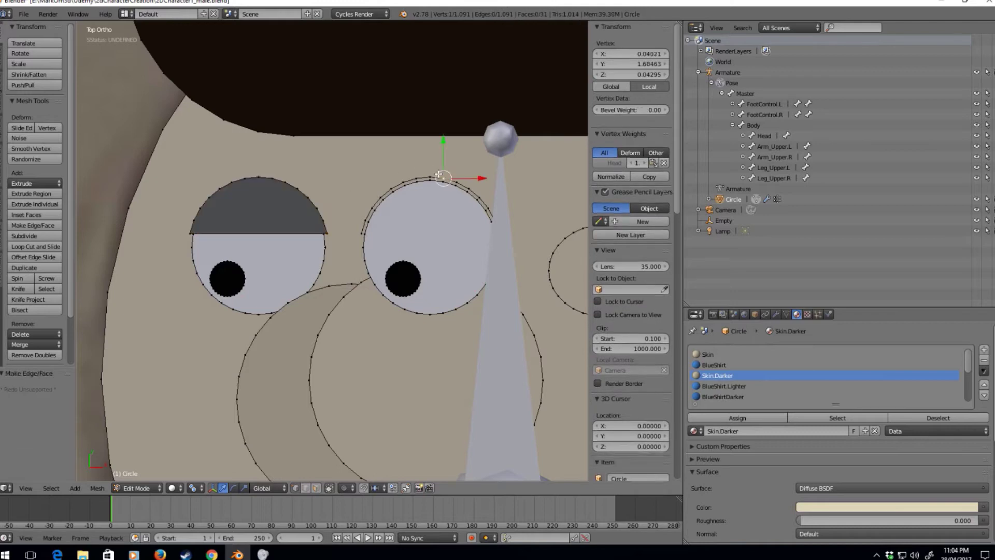
key("ctrl+l")
key("f")
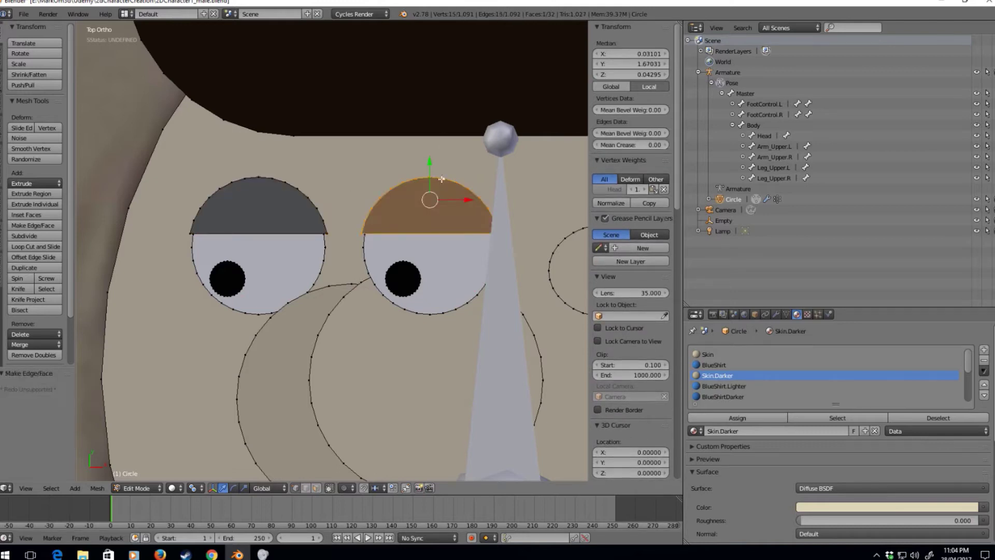
Assign the Skin.Darker material to both eyelids.
right_click(269, 177)
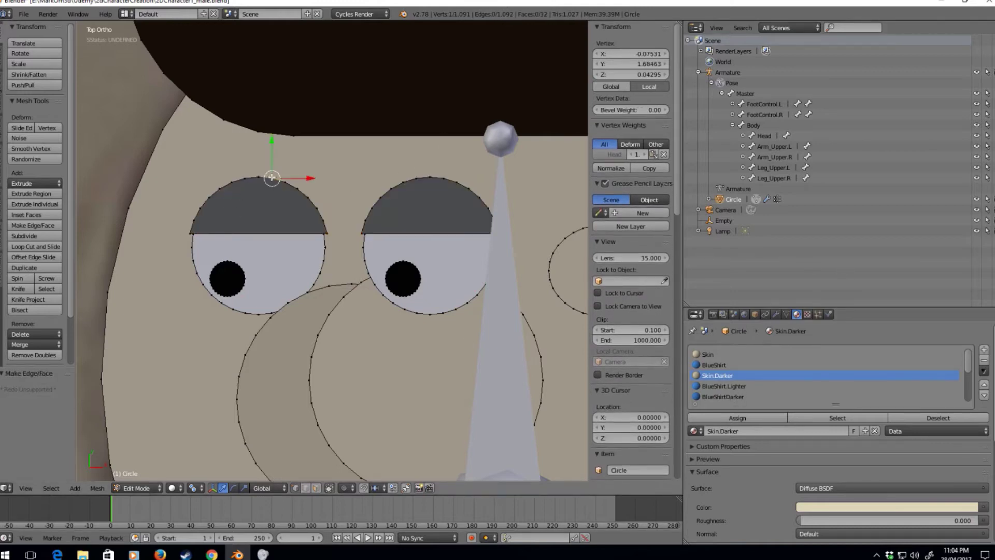
key("ctrl+l")
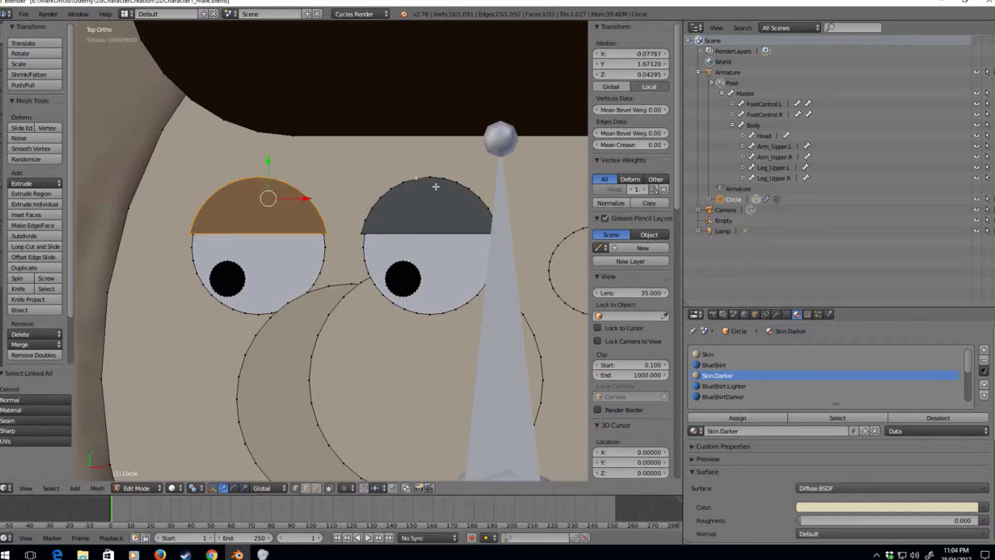
right_click(435, 186, "shift")
key("ctrl+l")
left_click(749, 418)
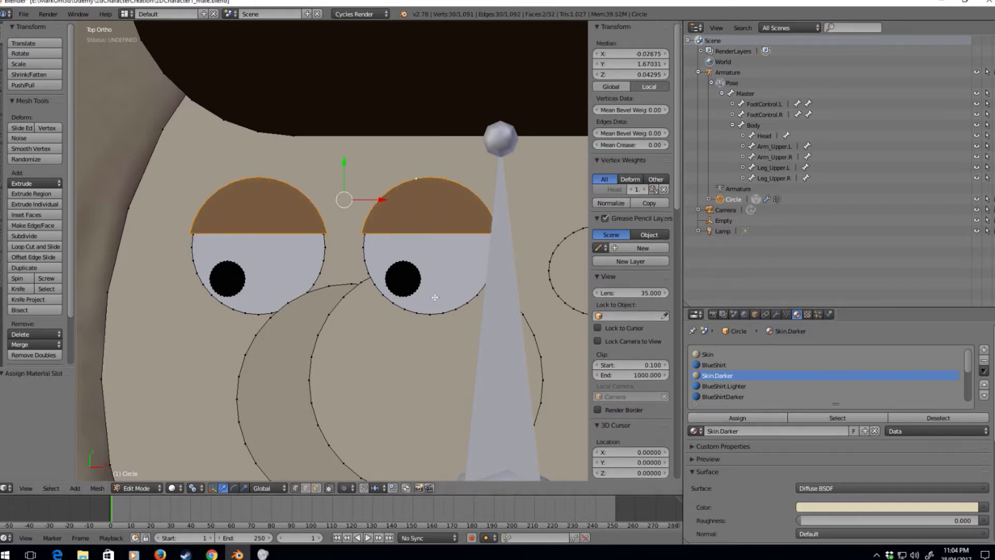
middle_click_drag(435, 297, 389, 198)
Recalculate the eyelid normals consistently and return to Object Mode.
key("ctrl+n")
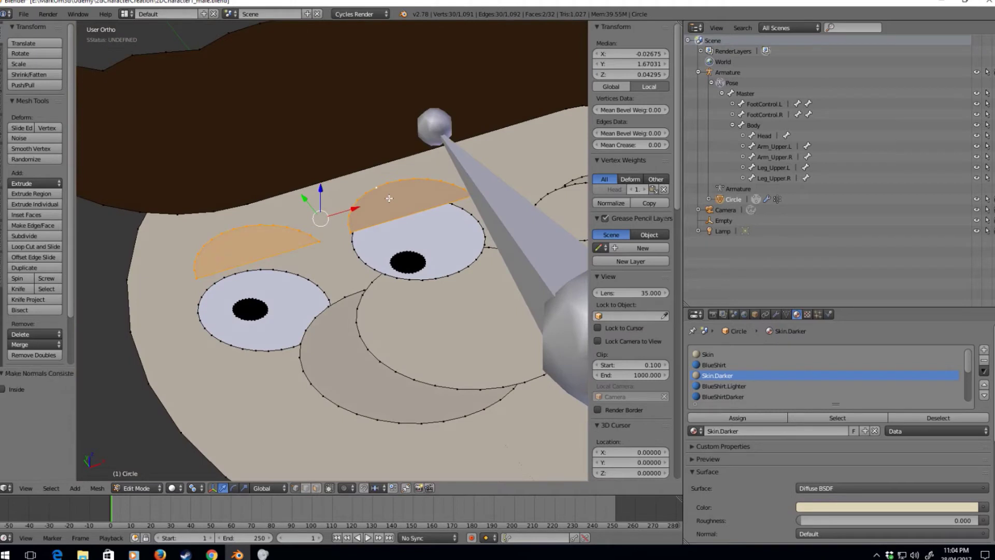
left_click(2, 389)
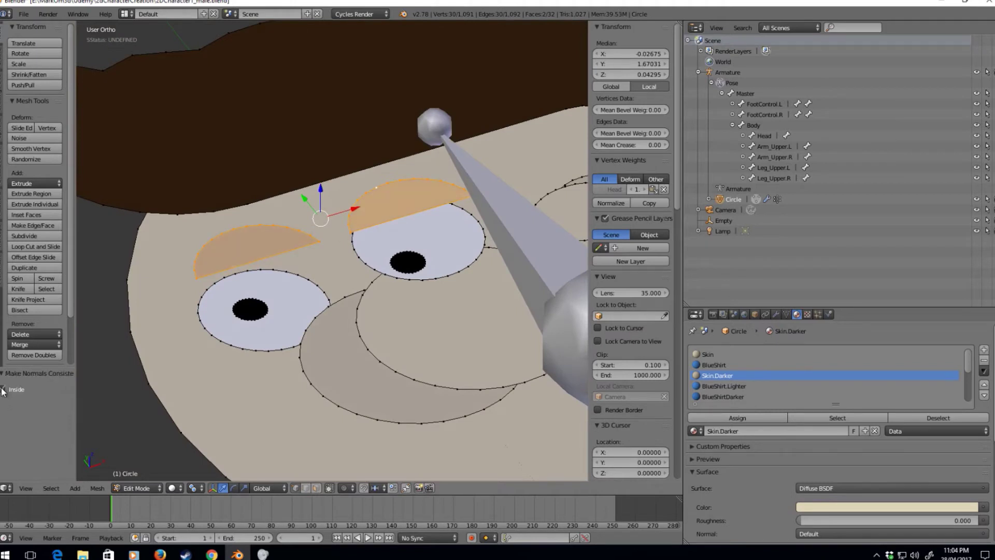
right_click(260, 224)
key("ctrl+l")
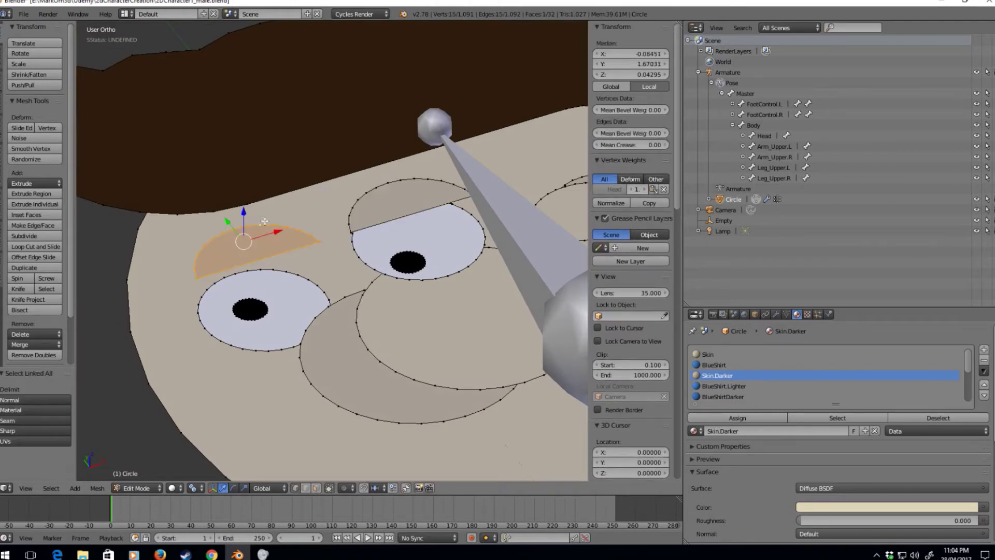
key("ctrl+n")
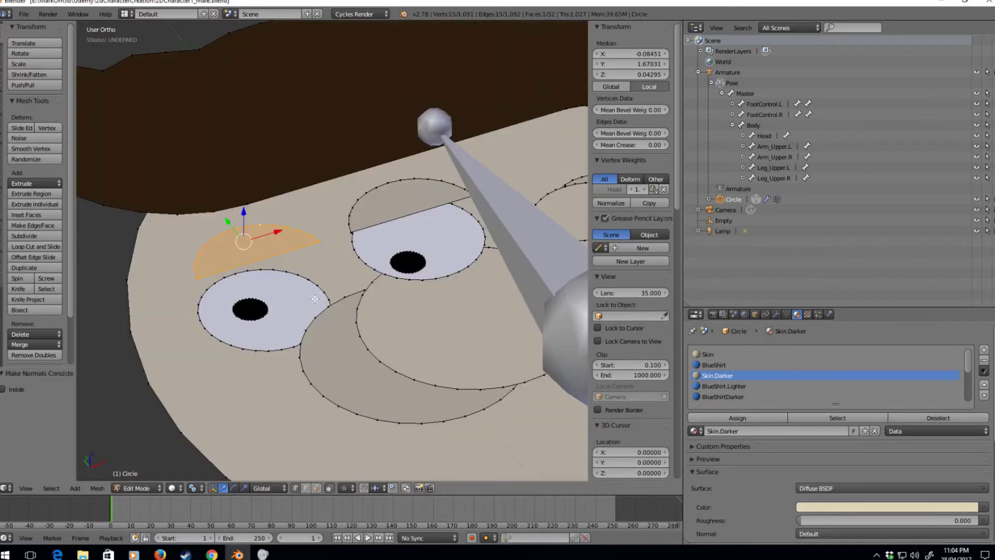
key("Tab")
mouse_move(410, 325)
middle_mouse_down()
mouse_move(342, 354)
mouse_move(284, 396)
mouse_move(295, 361)
middle_mouse_up()
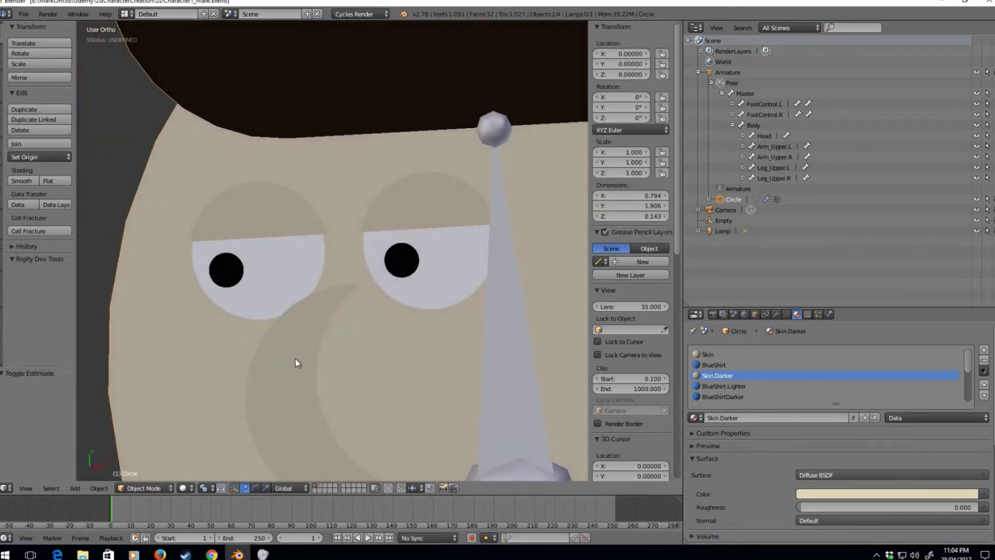
Select both eyebrows in Edit Mode and lower them along Z.
key("KP_7")
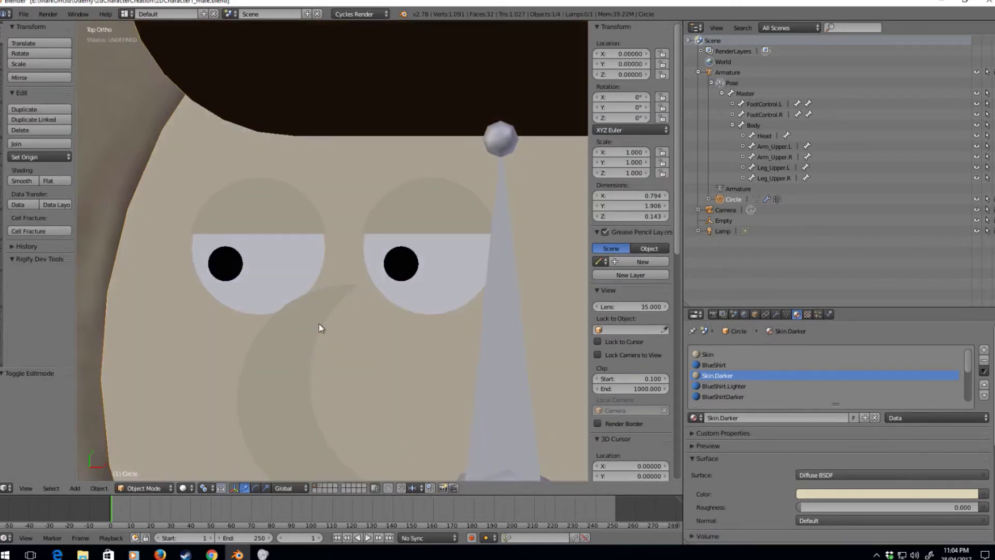
scroll(331, 326, "down", 2)
scroll(325, 332, "up", 2)
scroll(325, 332, "up", 1)
key("Tab")
mouse_move(325, 333)
middle_mouse_down()
mouse_move(252, 222)
mouse_move(310, 236)
mouse_move(317, 228)
middle_mouse_up()
right_click(319, 216, "shift")
key("ctrl+l")
key("g")
key("z")
left_click(321, 374)
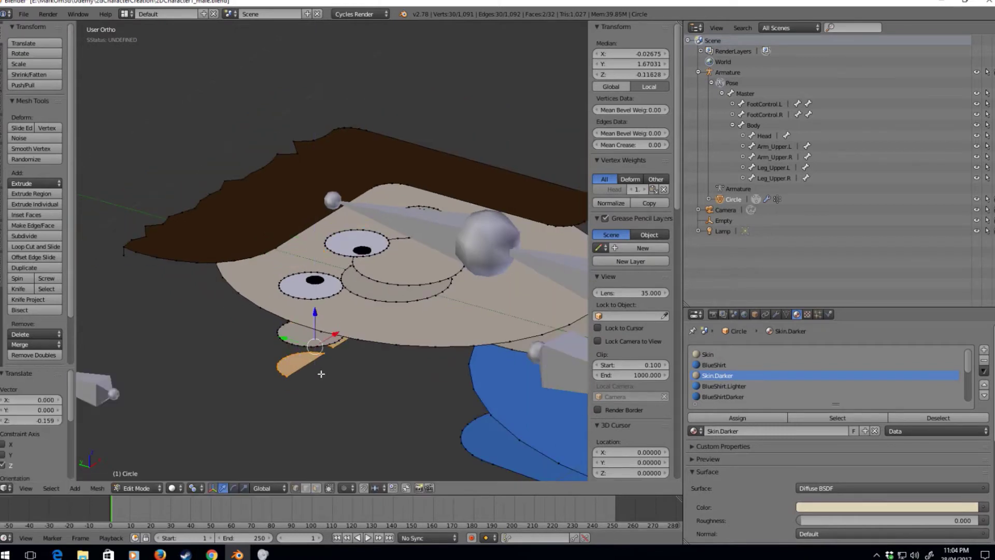
Duplicate both full skin circles upward along Z and view them from the top.
mouse_move(322, 374)
middle_mouse_down()
mouse_move(363, 327)
mouse_move(355, 358)
middle_mouse_up()
right_click(364, 325)
key("ctrl+l")
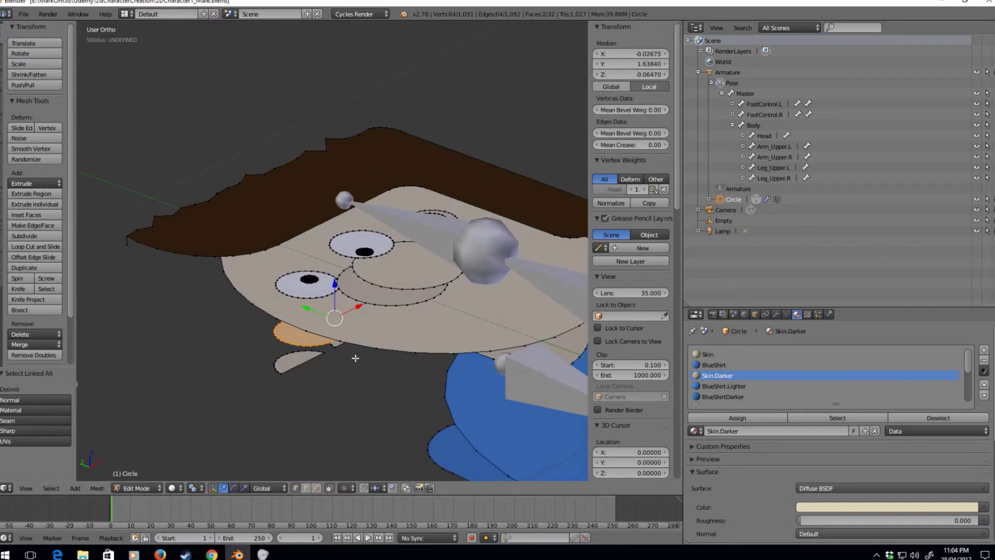
key("shift+d")
key("z")
left_click(355, 277)
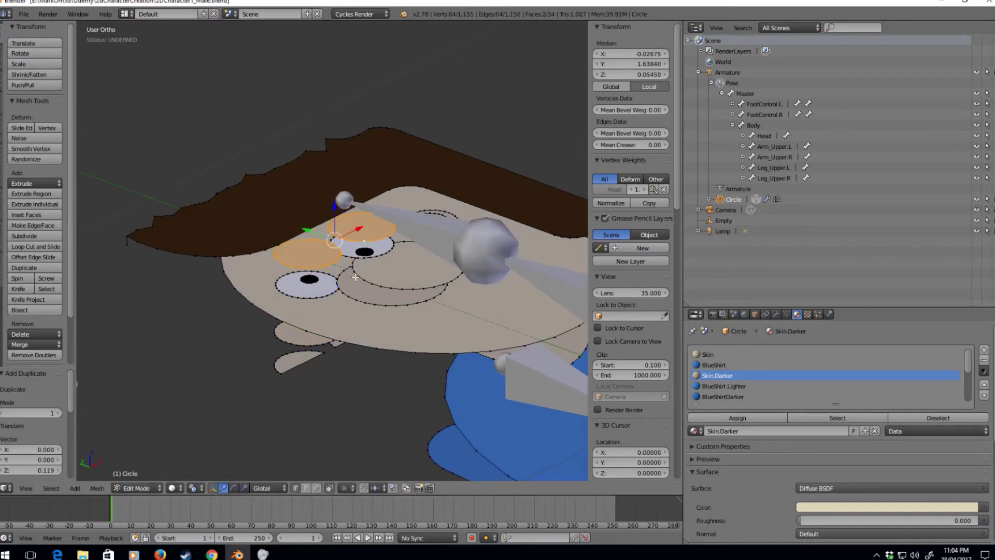
key("KP_7")
scroll(381, 333, "up", 2)
scroll(381, 333, "up", 2)
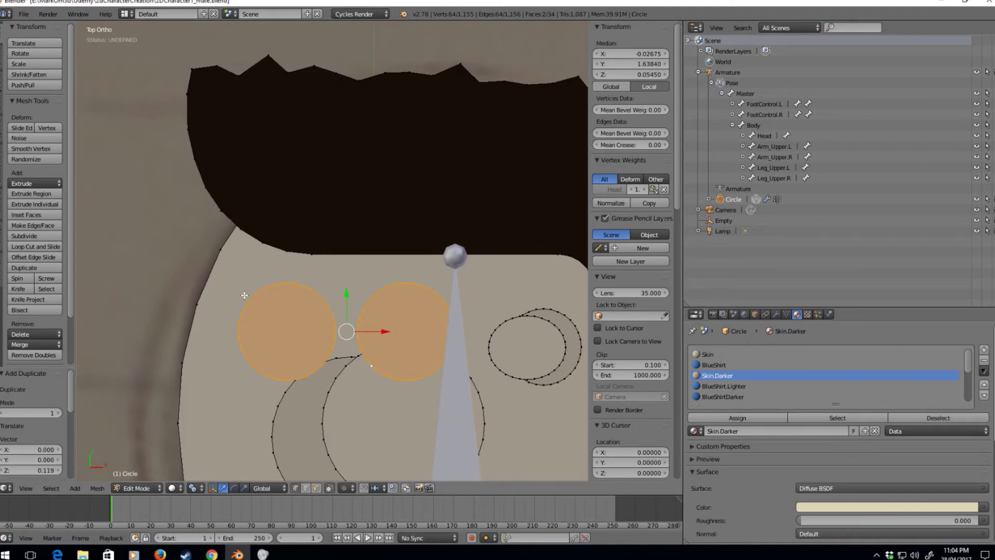
Delete the middle vertices of the copied eye circles, keeping only their top and bottom arcs.
key("b")
left_click_drag(221, 258, 482, 308)
middle_click_drag(484, 308, 484, 308)
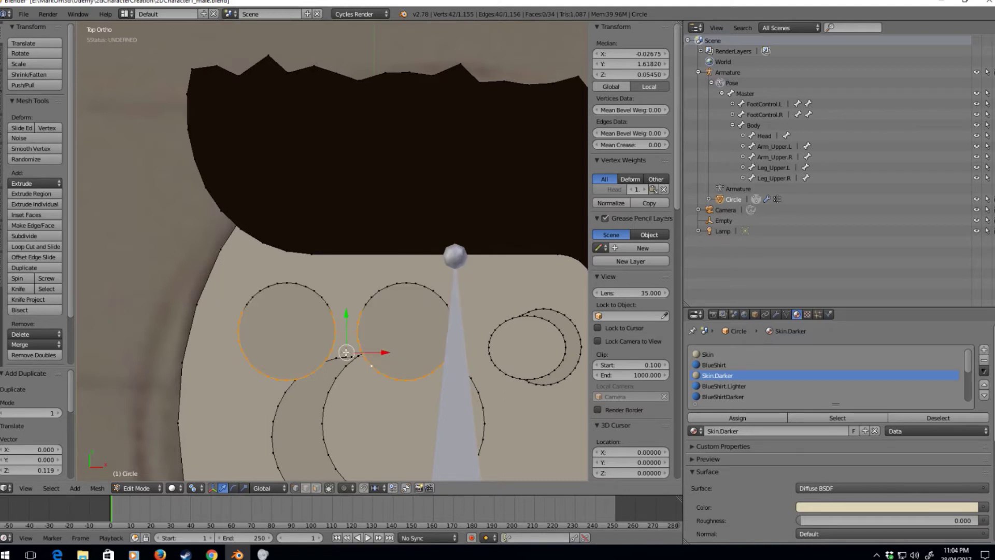
key("b")
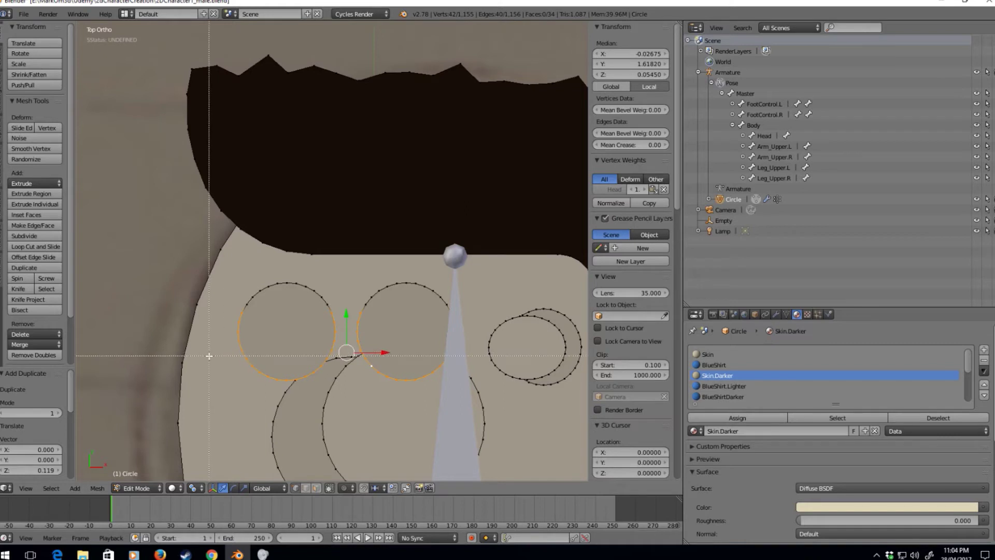
left_click_drag(210, 354, 667, 434)
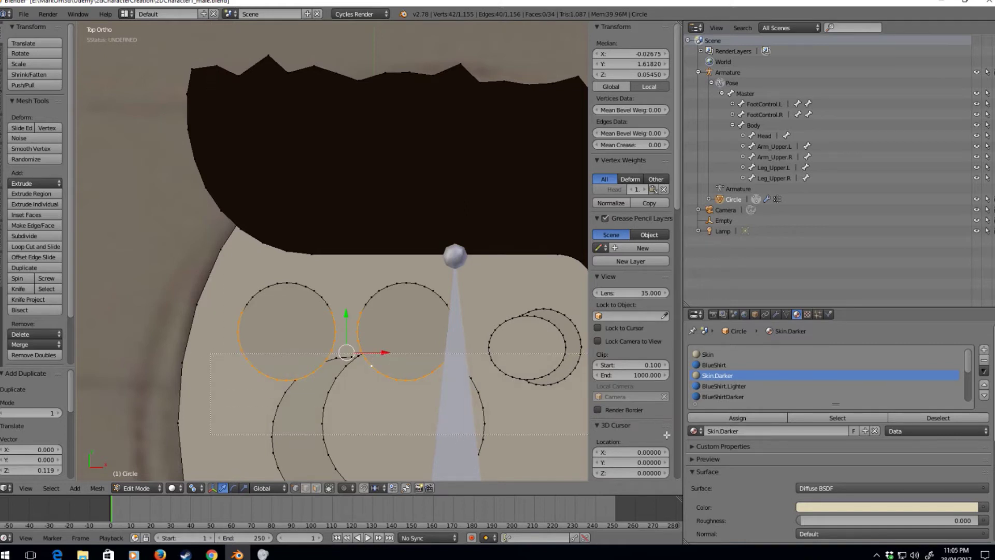
middle_click_drag(667, 435, 666, 435)
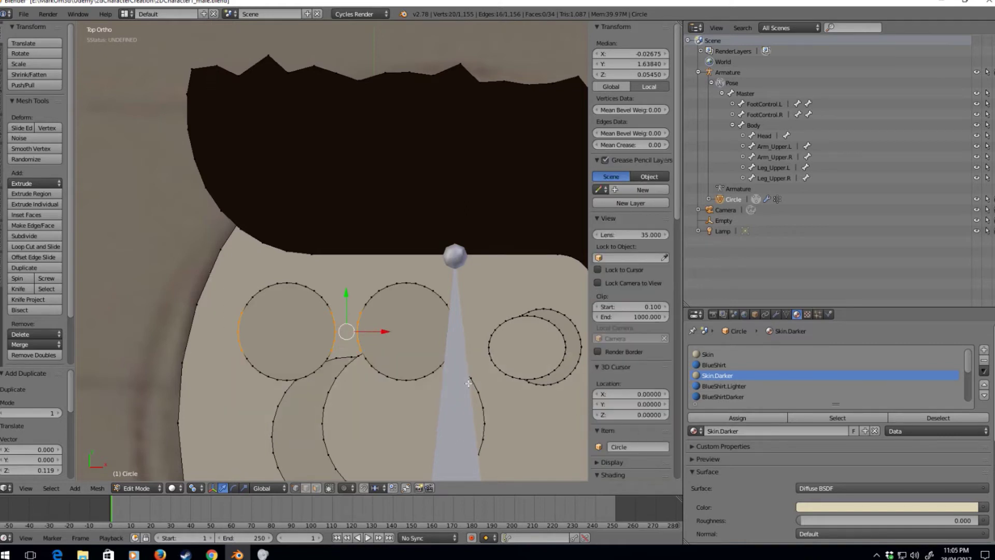
key("x")
left_click(346, 350)
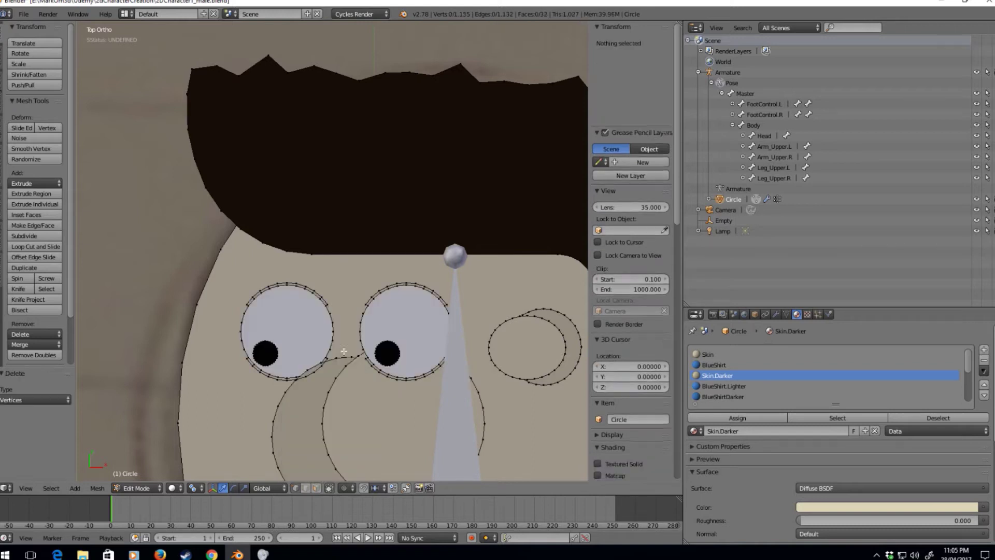
Fill the left eye's top and bottom arcs with faces.
key("l")
key("f")
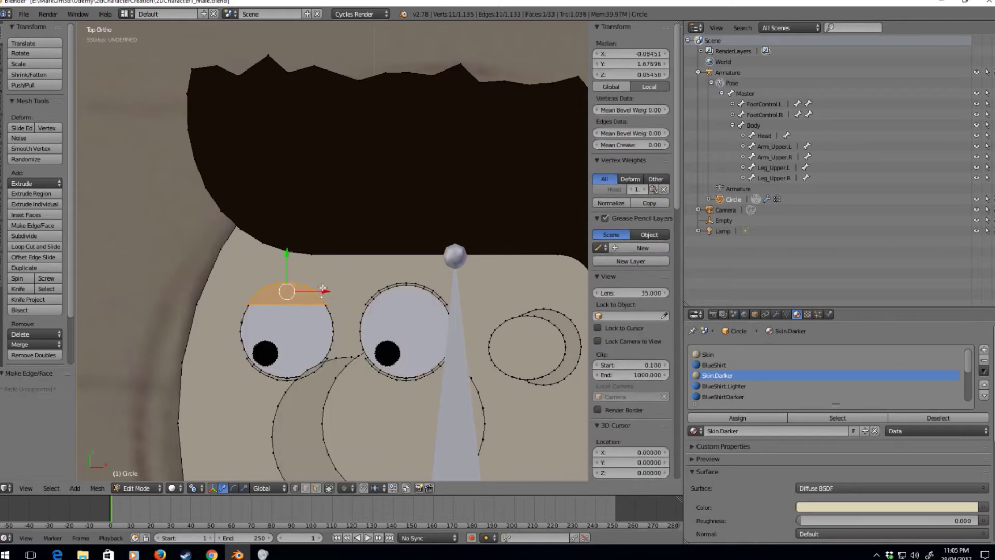
right_click(259, 374)
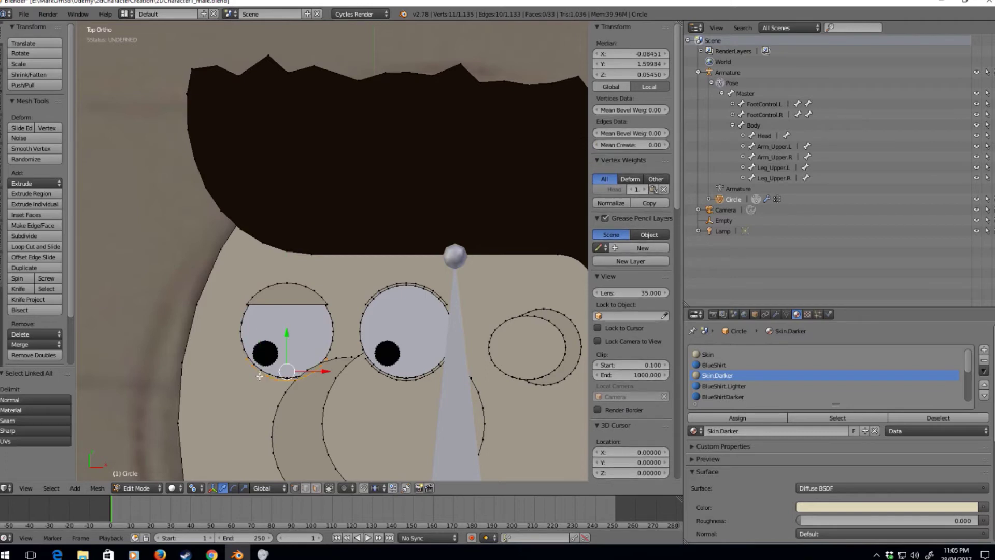
key("l")
key("f")
Fill the right eye's bottom and top arcs with faces.
right_click(381, 381)
key("l")
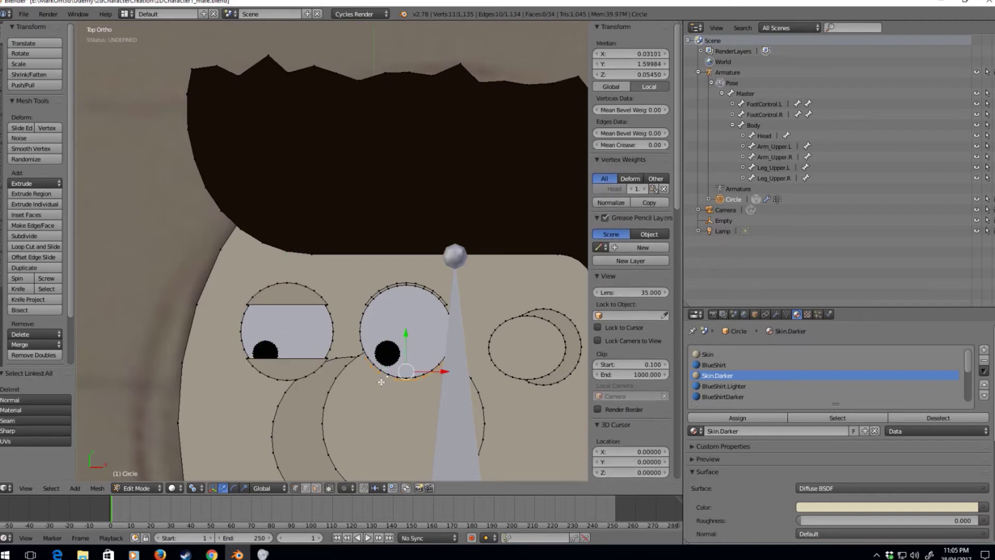
key("f")
right_click(410, 276)
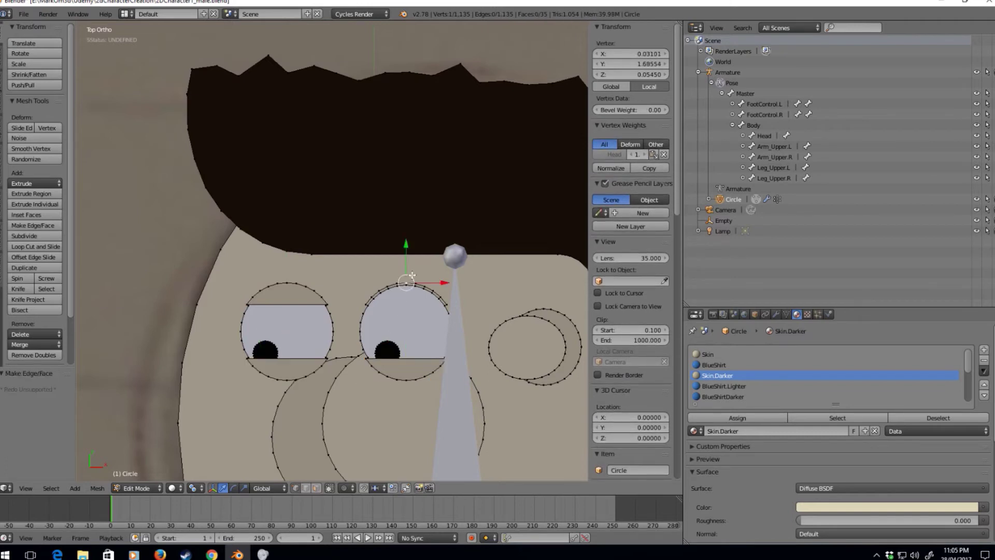
key("l")
key("f")
Select all four filled eyelid pieces entirely with a linked selection.
scroll(376, 370, "down", 1)
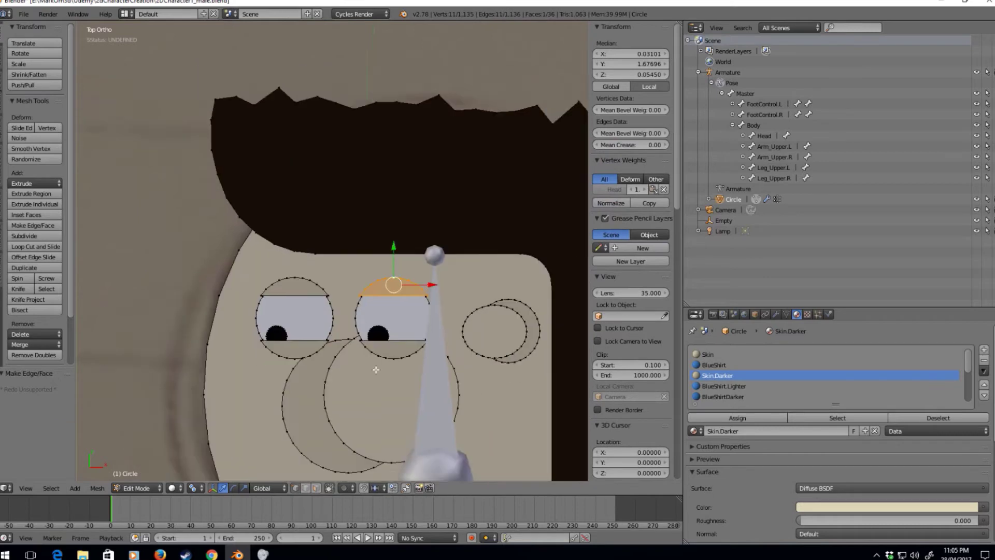
scroll(376, 370, "down", 2)
scroll(374, 371, "down", 2)
right_click(290, 362)
right_click(332, 369)
right_click(285, 270, "shift")
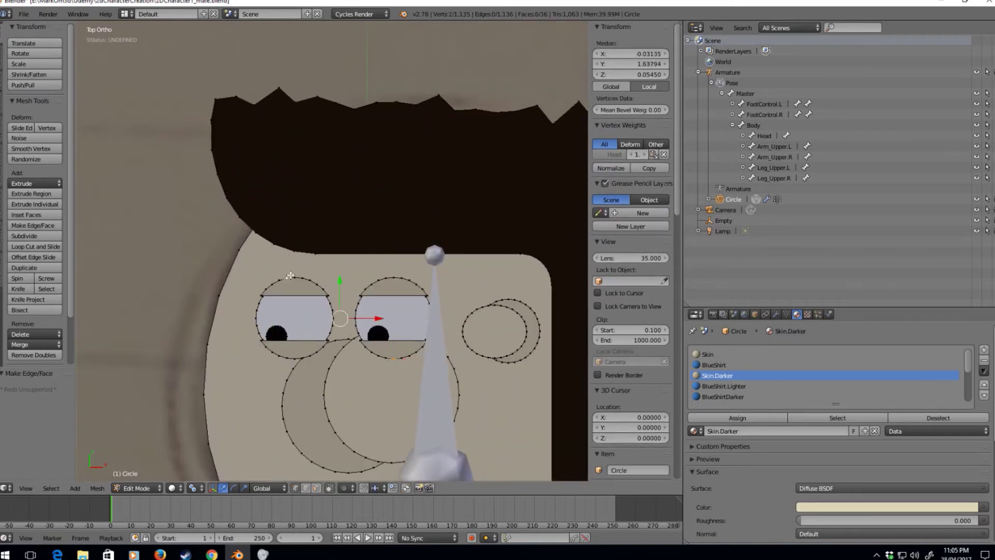
right_click(391, 279, "shift")
key("ctrl+l")
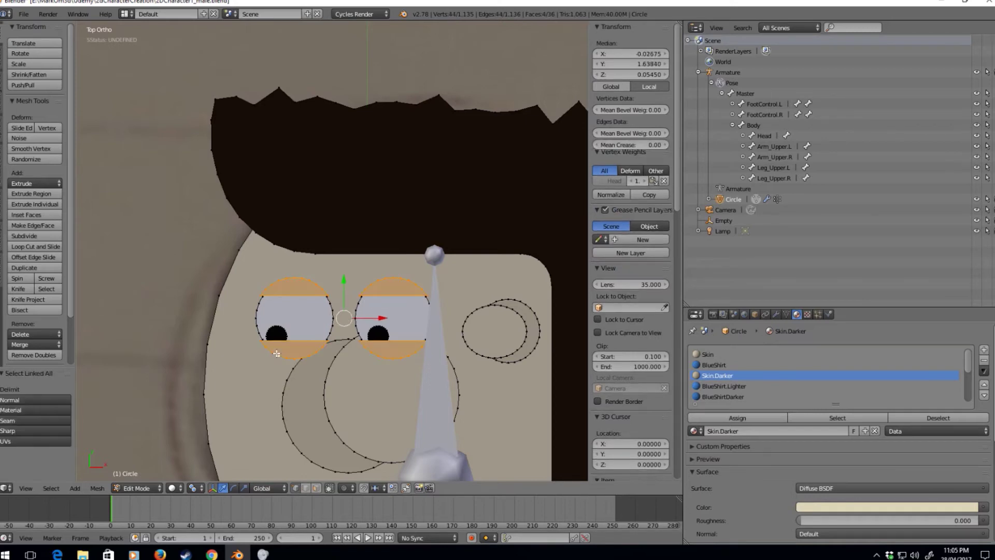
Lower the selected eyelid pieces along the Z axis.
middle_click_drag(277, 353, 329, 269)
key("g")
key("z")
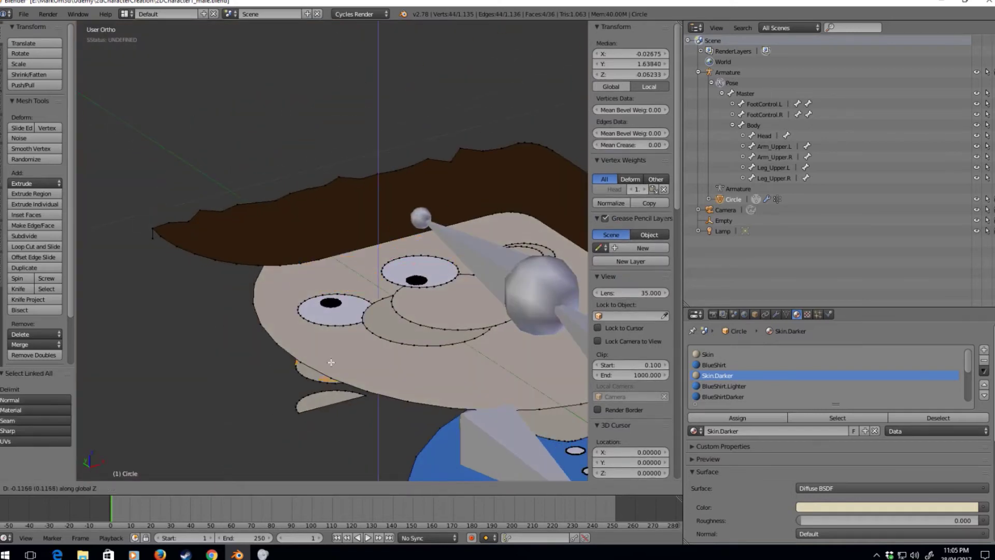
left_click(323, 420)
mouse_move(322, 421)
middle_mouse_down()
mouse_move(349, 426)
mouse_move(366, 404)
middle_mouse_up()
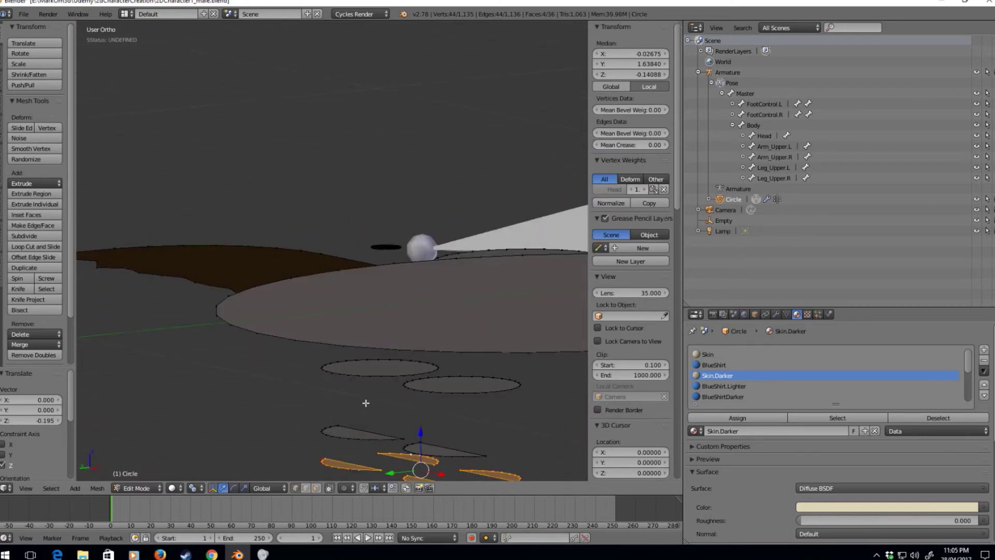
Select both eye ellipses entirely and raise them along Z.
right_click(408, 382)
right_click(474, 391, "shift")
right_click(420, 360, "shift")
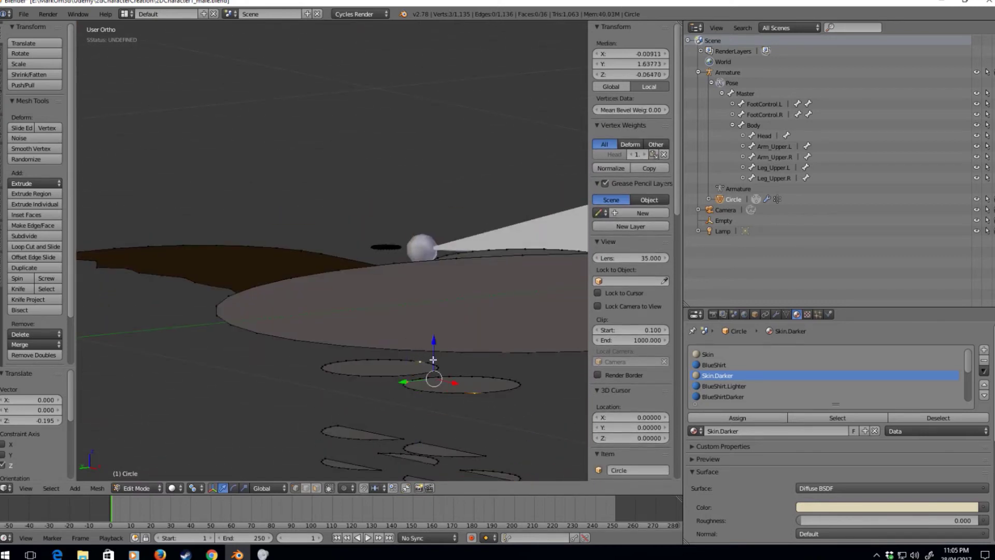
key("ctrl+l")
key("g")
key("z")
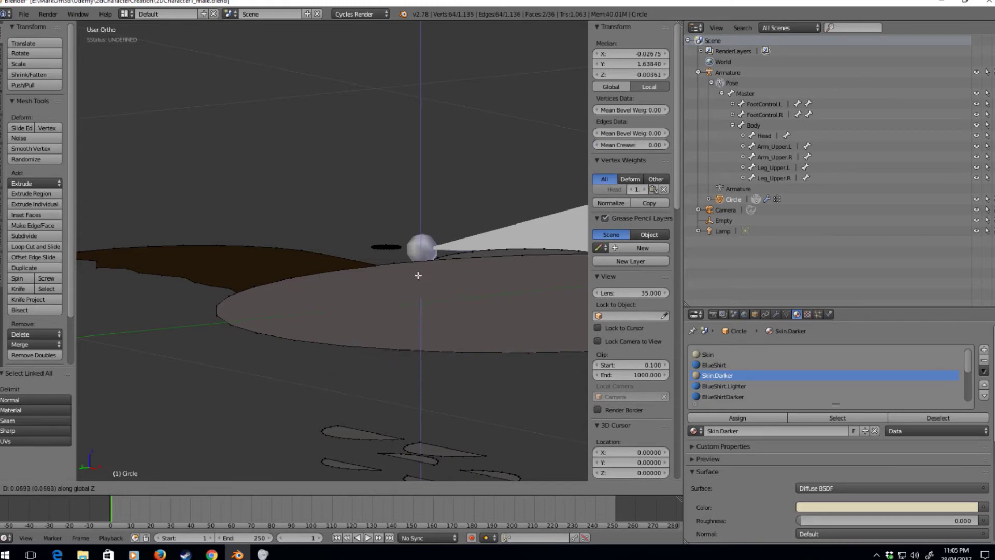
left_click(417, 279)
Select both brow shapes and raise them along Z onto the face.
right_click(369, 438)
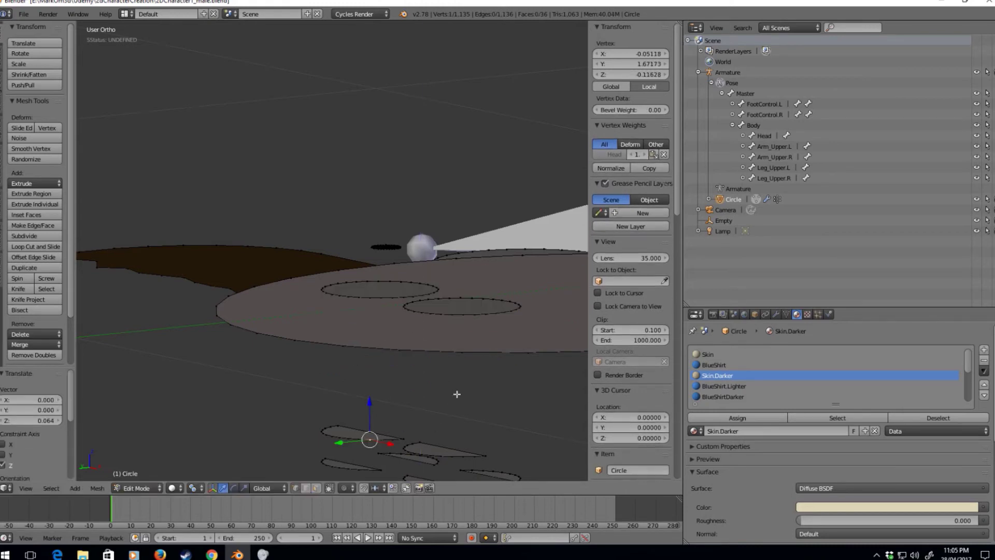
middle_click_drag(457, 394, 442, 346)
right_click(442, 346, "shift")
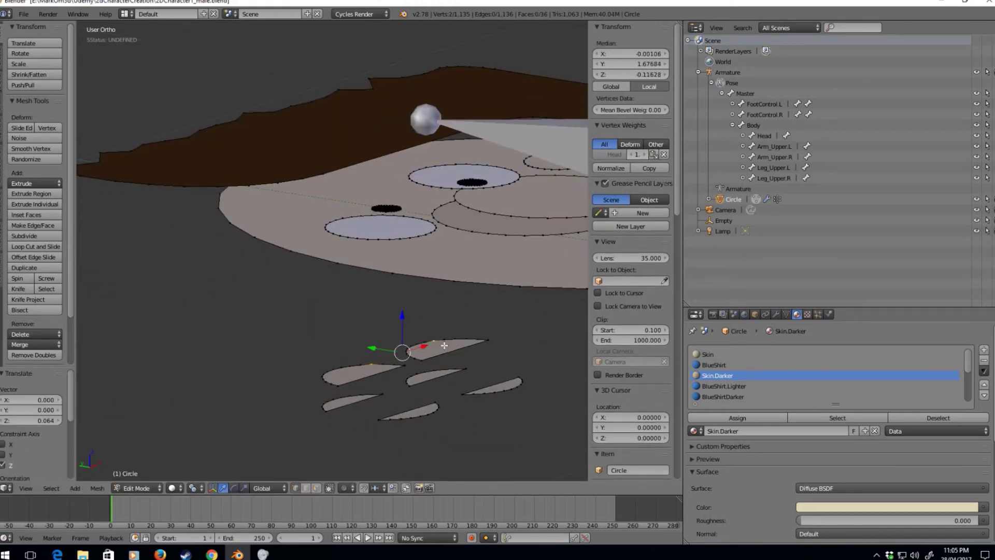
key("ctrl+l")
key("g")
key("z")
left_click(441, 308)
middle_click_drag(440, 308, 422, 262)
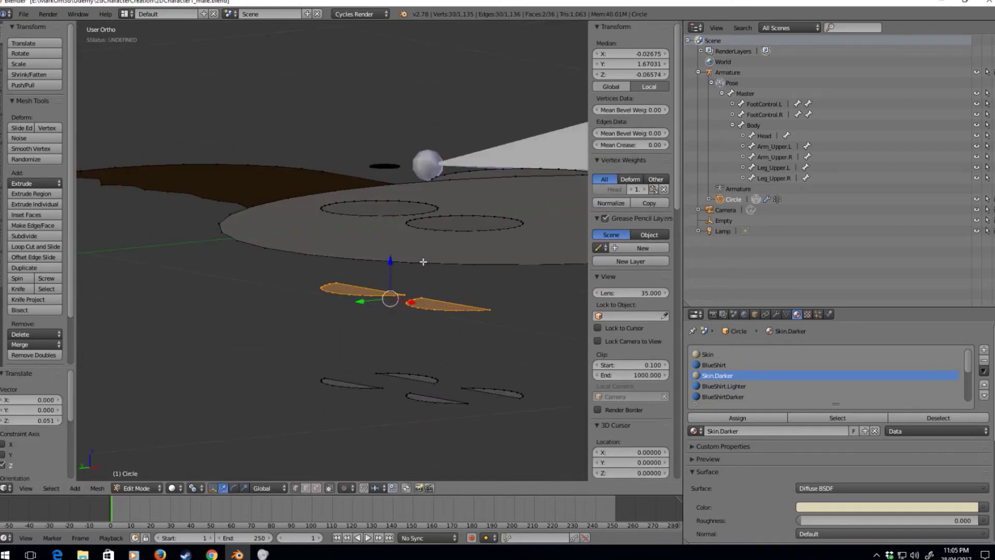
key("g")
key("z")
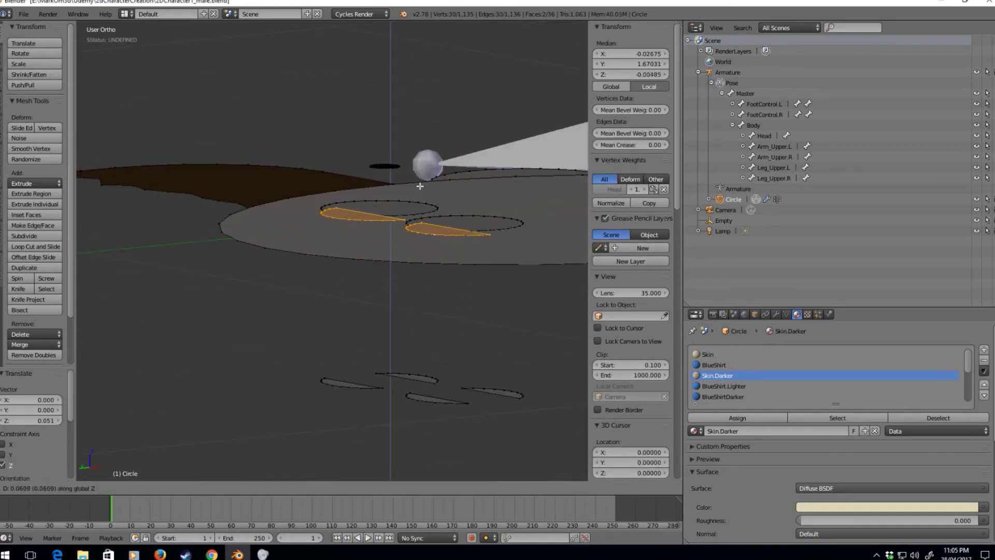
left_click(418, 183)
Select the four connected eyelid shapes and move them along Z onto the face over the eyes.
right_click(369, 389)
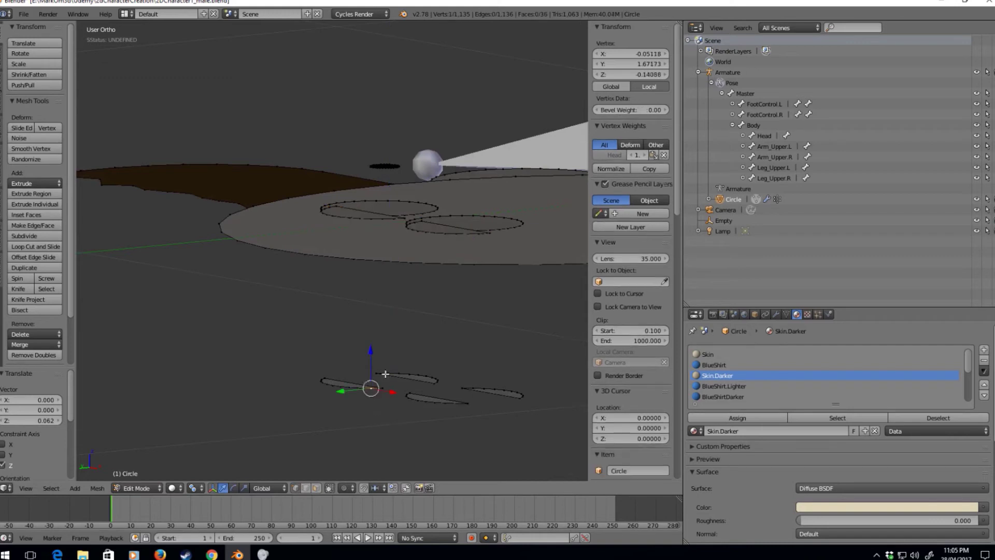
right_click(386, 373, "shift")
right_click(495, 390, "shift")
right_click(437, 401, "shift")
key("ctrl+l")
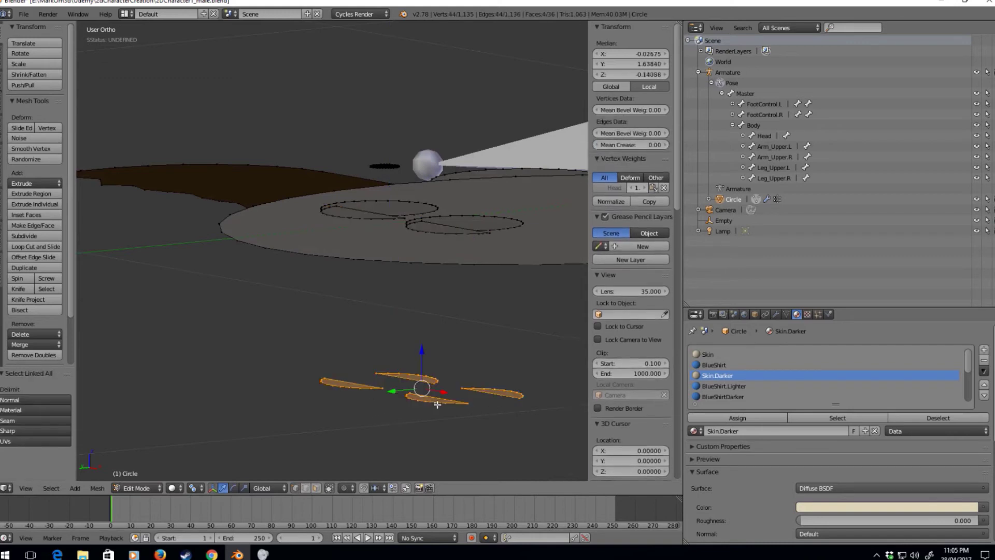
key("g")
key("z")
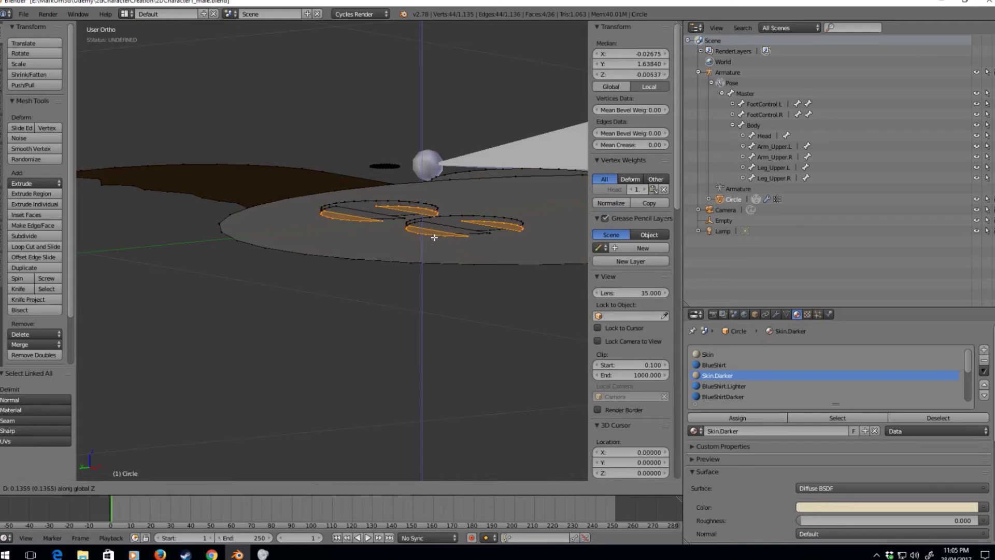
left_click(436, 236)
right_click(434, 234)
mouse_move(433, 260)
middle_mouse_down()
mouse_move(428, 266)
mouse_move(447, 263)
mouse_move(156, 171)
middle_mouse_up()
Select the armature's Eyes bone and enter bone Edit Mode in top view.
key("Tab")
right_click(199, 153)
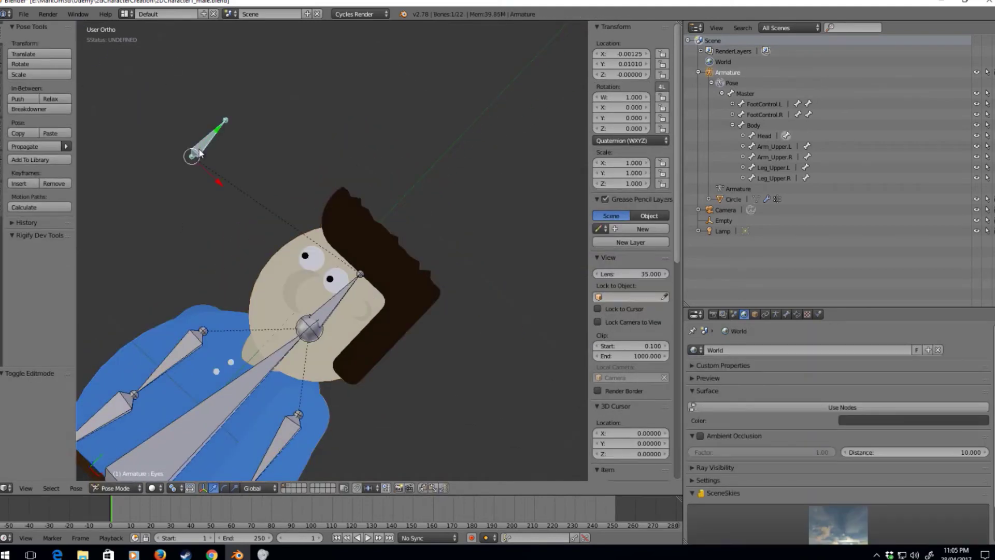
key("KP_7")
left_click(126, 482)
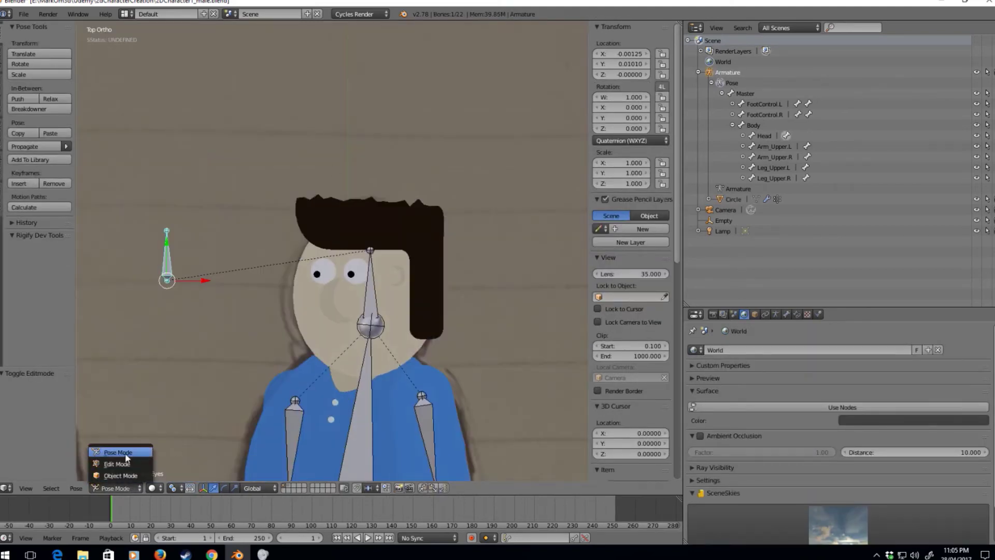
left_click(128, 464)
middle_click_drag(197, 292, 251, 295, "shift")
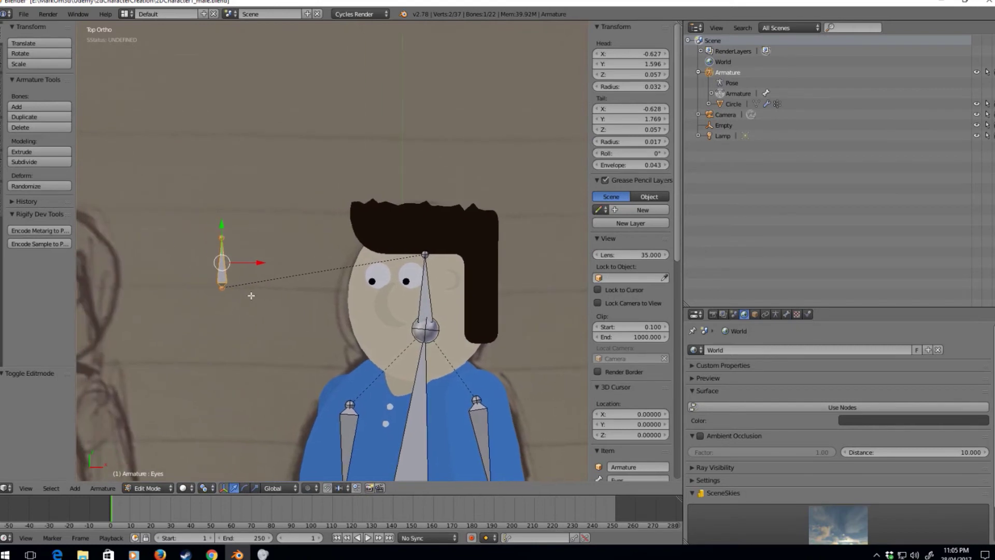
Duplicate the Eyes bone and name the copy EyesClose.
key("shift+d")
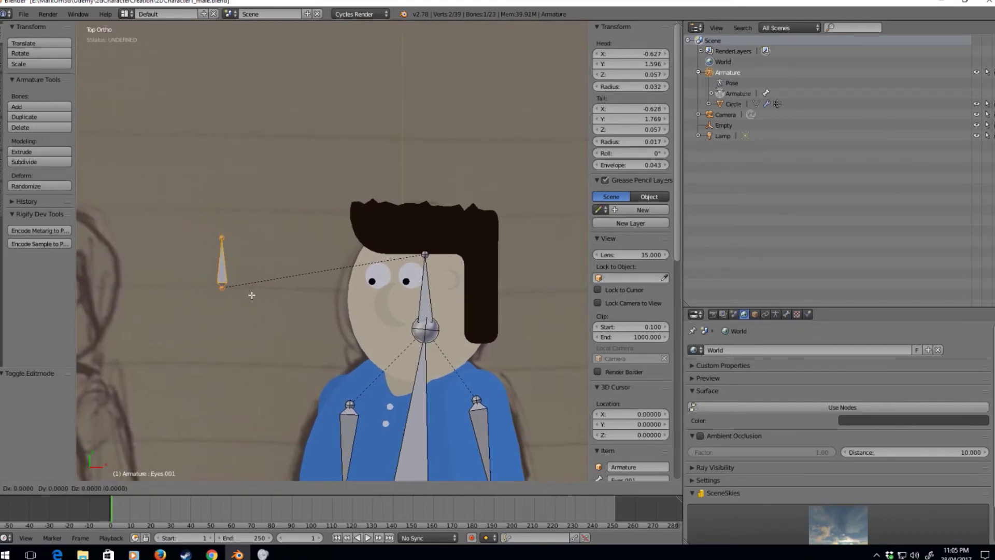
left_click(303, 254)
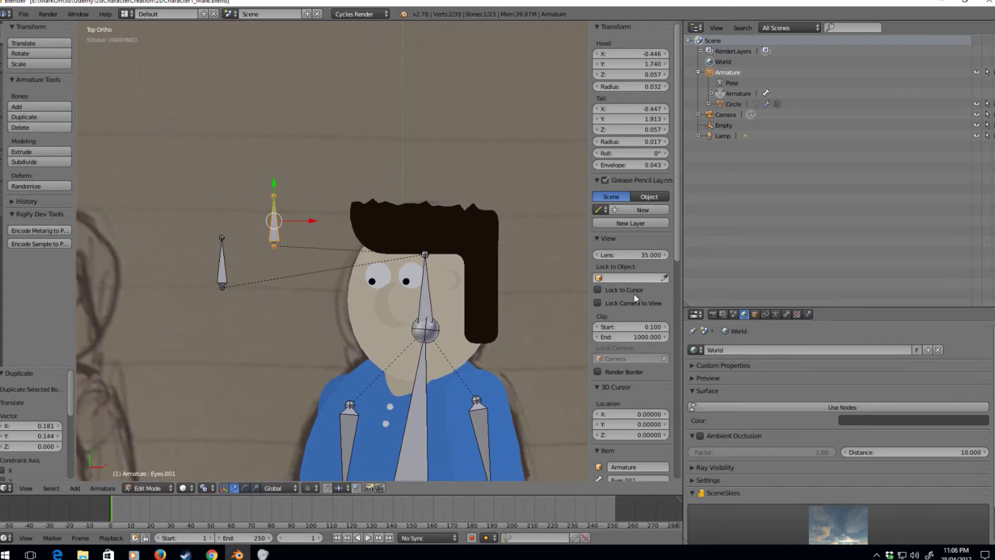
scroll(639, 375, "down", 3)
left_click(651, 404)
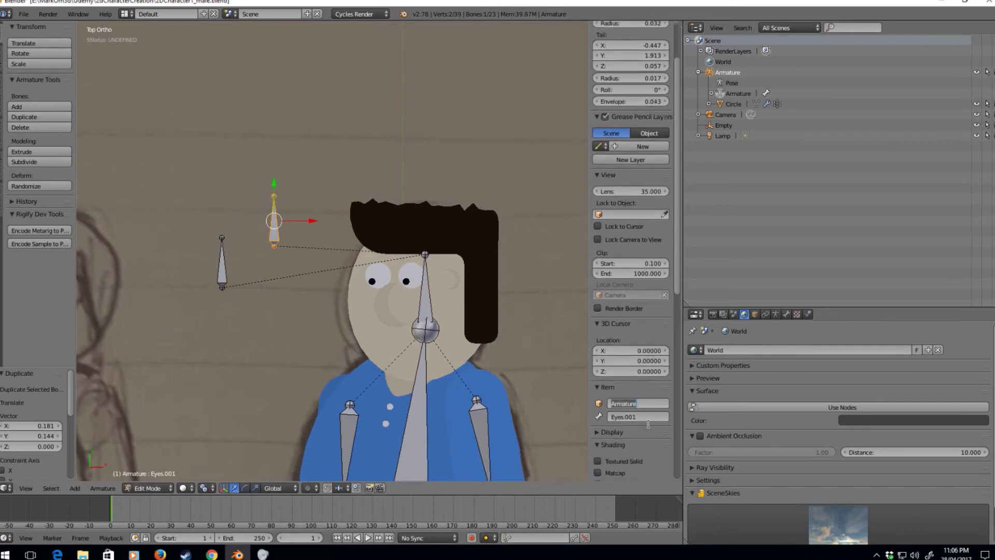
left_click(649, 417)
type("EyesC")
type("lose")
key("Return")
Duplicate EyesClose, then shrink the top bone and move it higher.
key("shift+d")
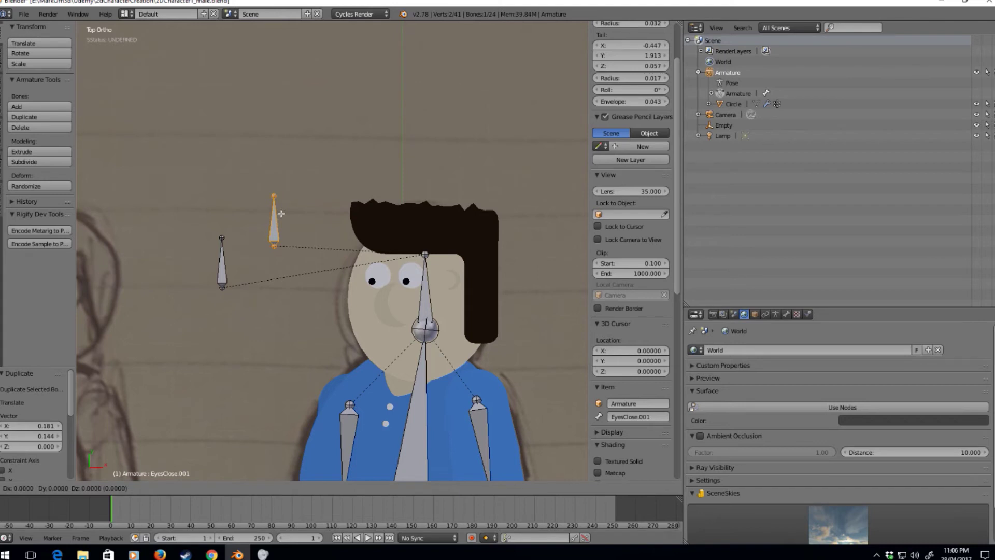
left_click(280, 273)
right_click(272, 232)
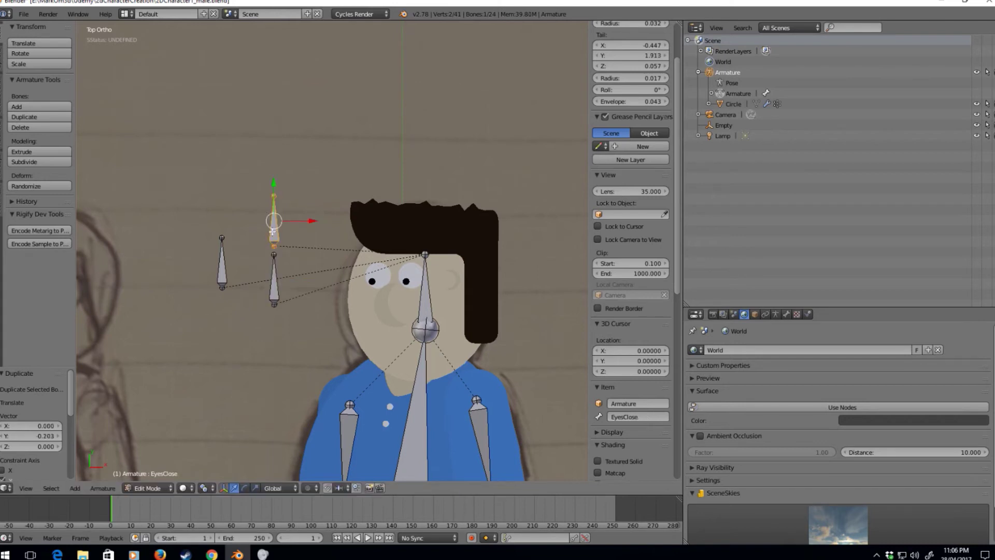
key("s")
left_click(298, 263)
key("g")
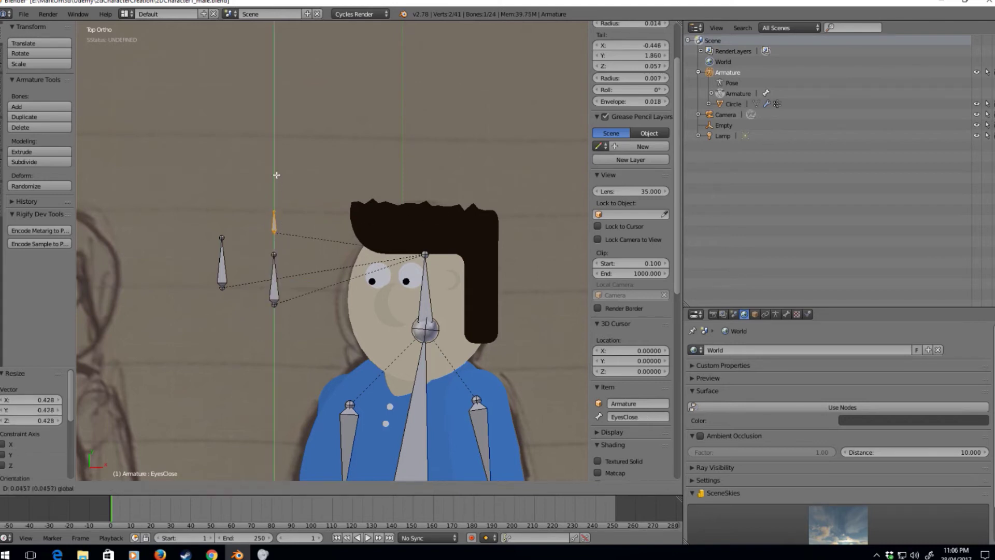
left_click(274, 196)
Shrink and reposition the lower copied bone, naming it EyesSquint.
right_click(274, 275)
key("s")
left_click(289, 284)
key("g")
key("y")
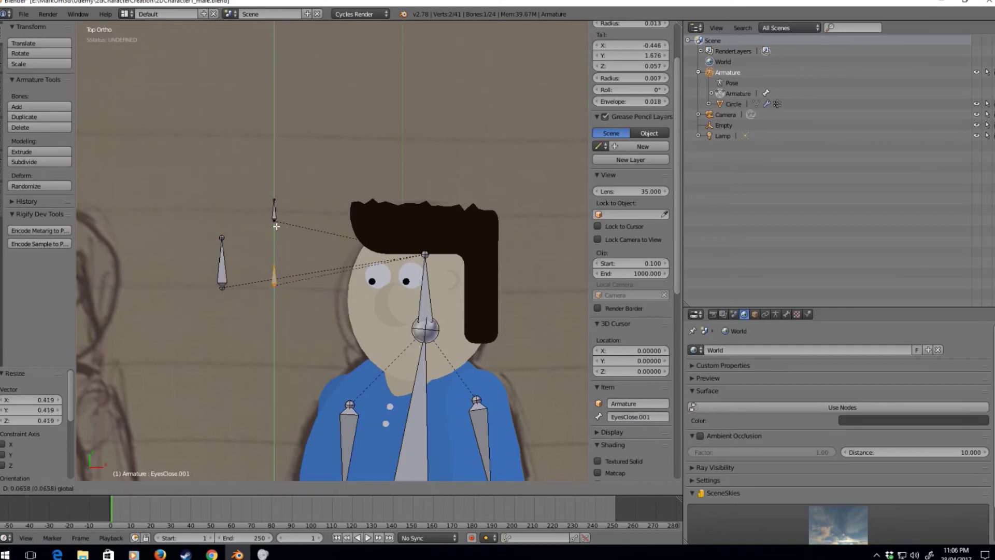
left_click(290, 239)
left_click(643, 416)
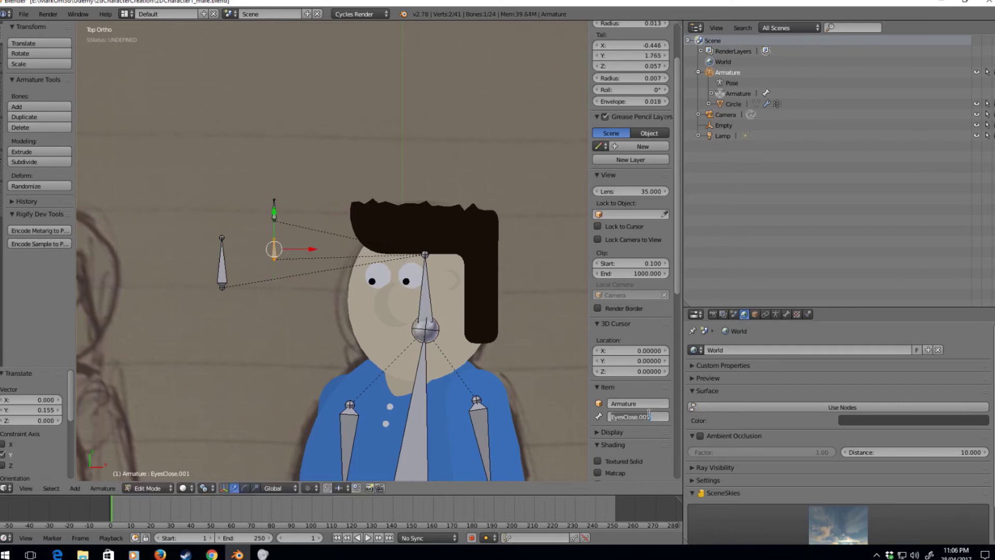
type("E")
type("nt")
key("Return")
Duplicate EyesSquint below it, name the copy EyesHalf, and exit bone editing.
key("shift+d")
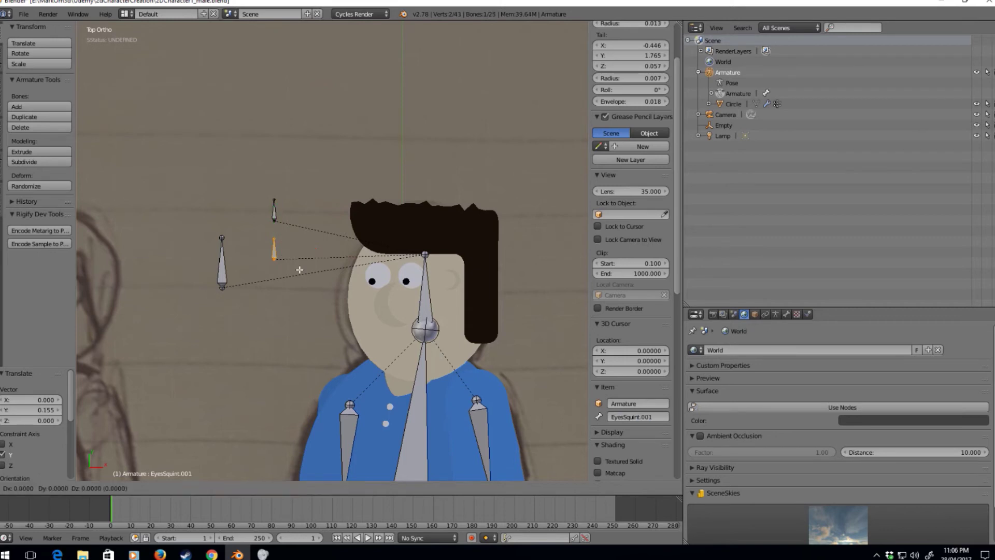
key("y")
left_click(304, 307)
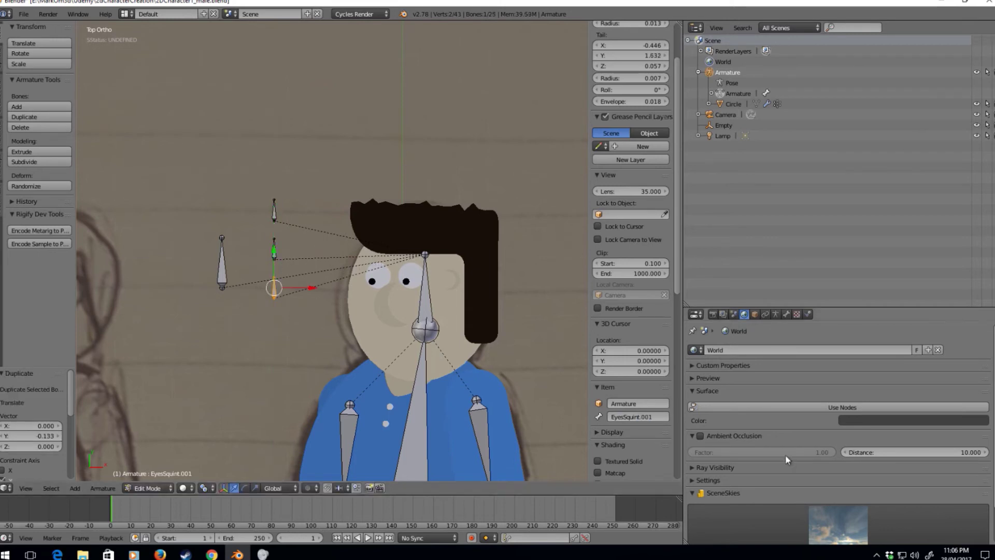
left_click(657, 419)
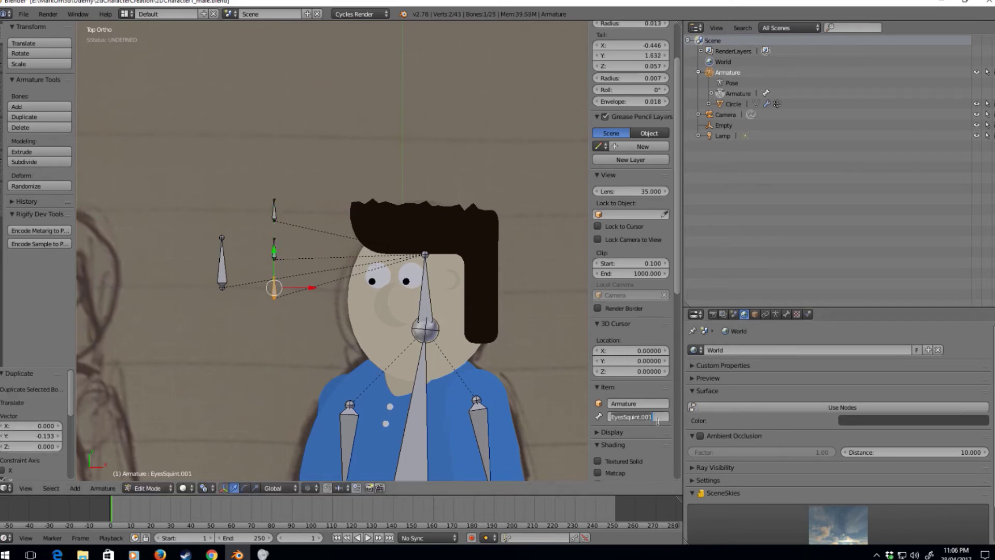
key("BackSpace")
type("lf")
key("Return")
key("Tab")
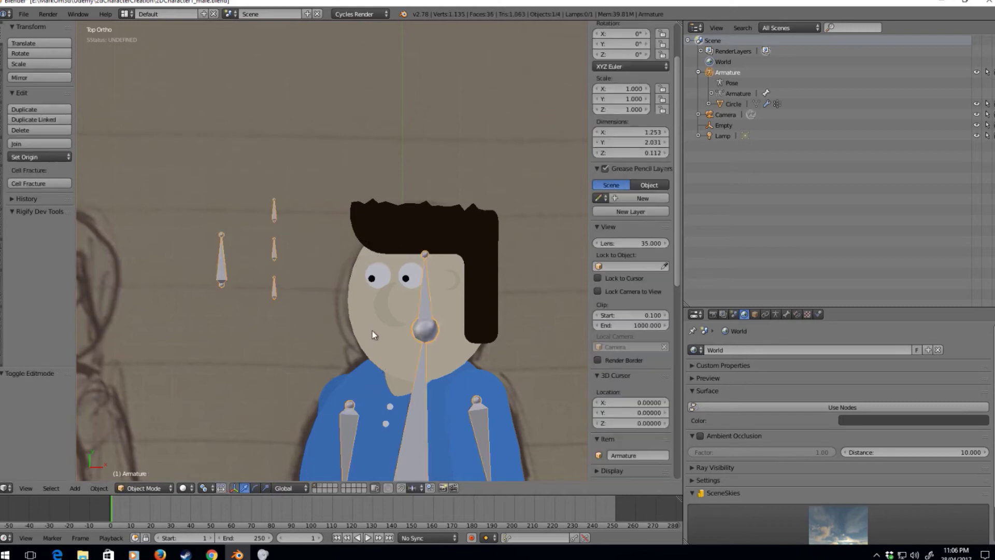
Reselect the armature and check the Eyes and EyesHalf bones in bone edit mode.
right_click(369, 333)
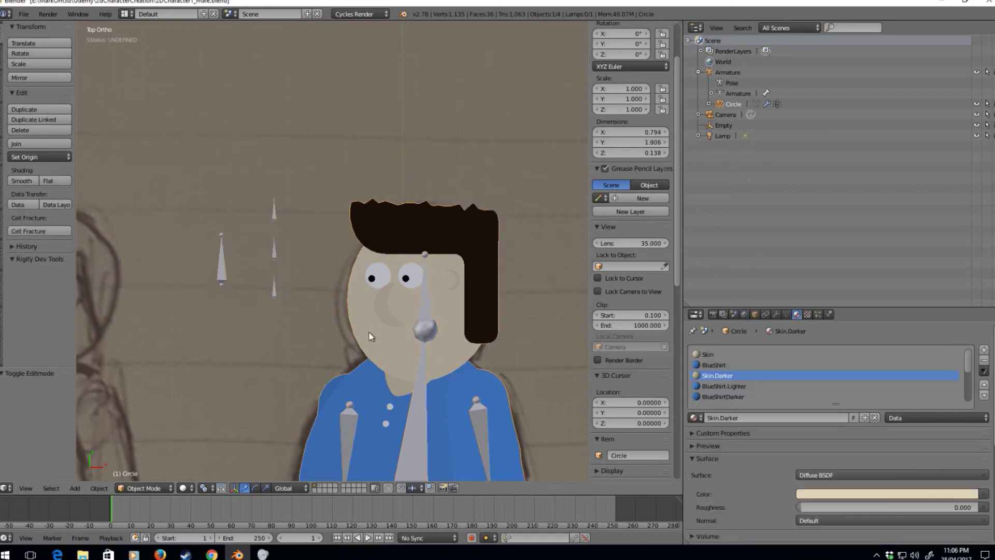
right_click(272, 291)
key("Tab")
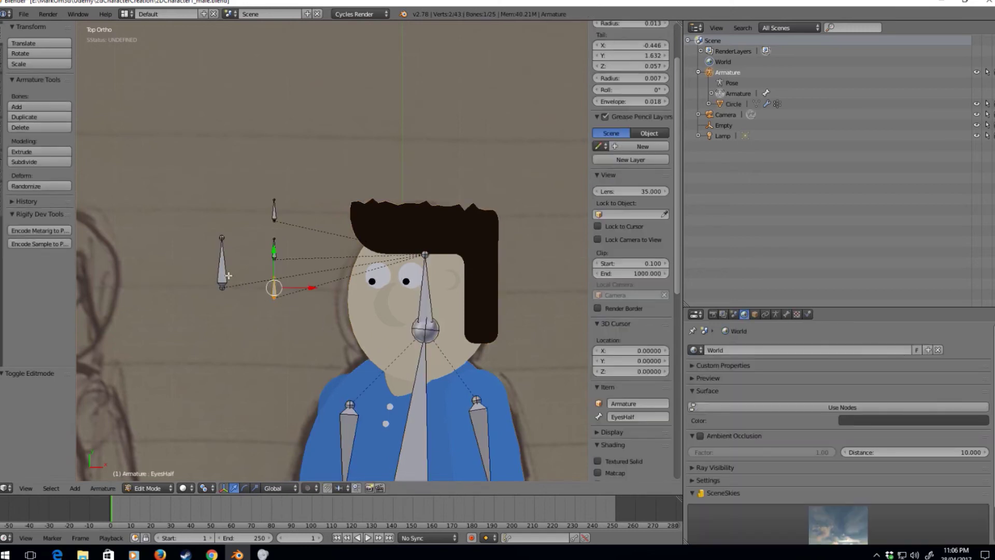
right_click(235, 286)
key("g")
key("Escape")
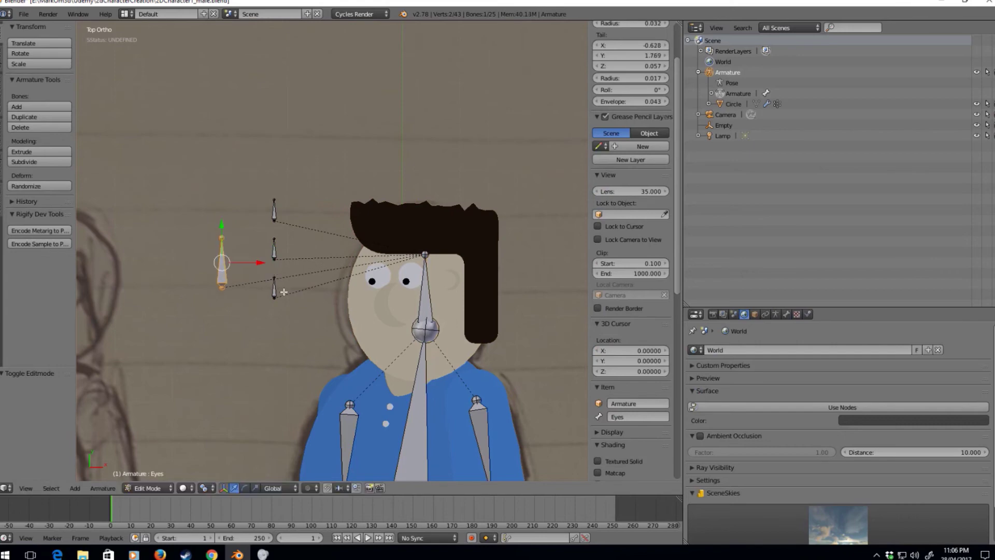
right_click(274, 289)
key("ctrl+Tab")
key("ctrl+Tab")
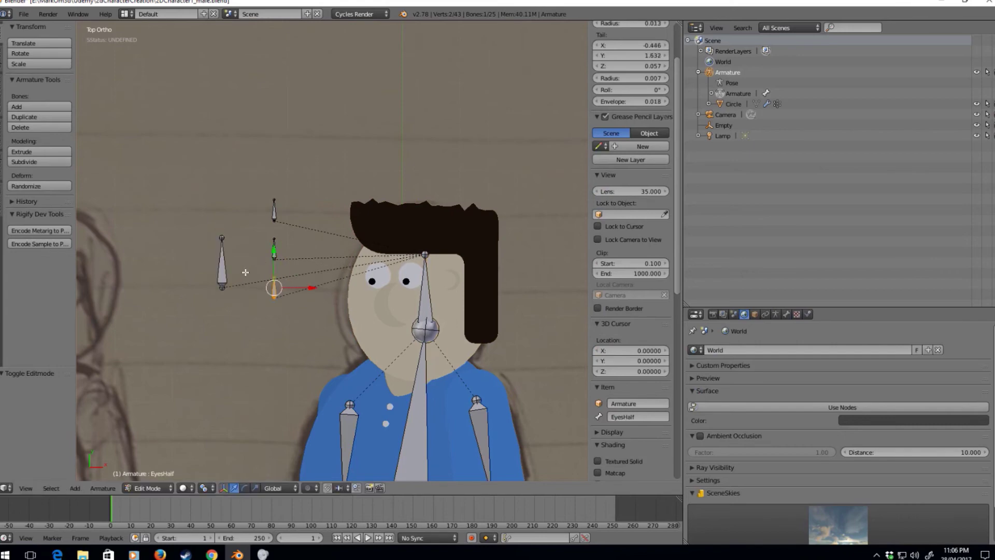
key("Tab")
In Pose Mode, test-move the EyesHalf, EyesClose and Eyes bones, cancelling each move.
left_click(144, 487)
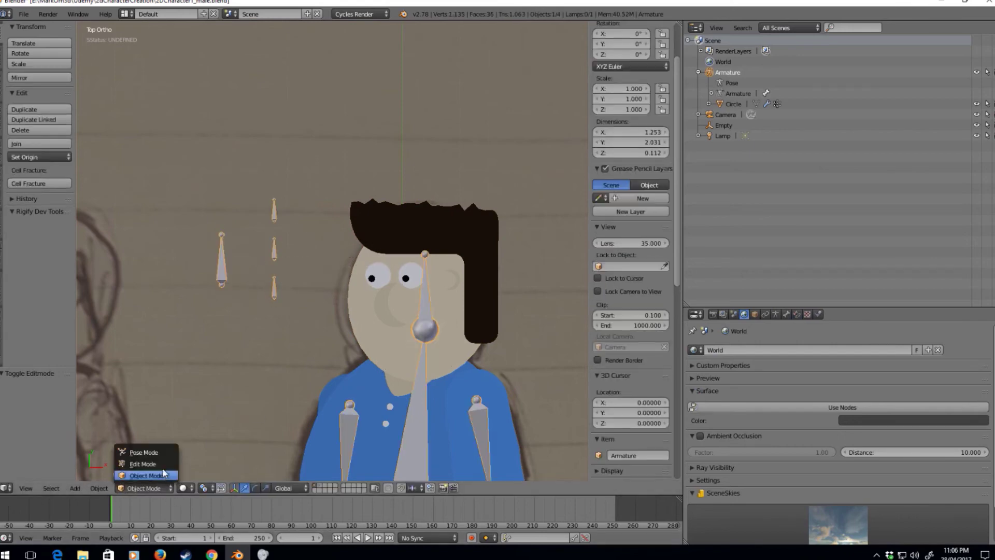
left_click(160, 449)
key("g")
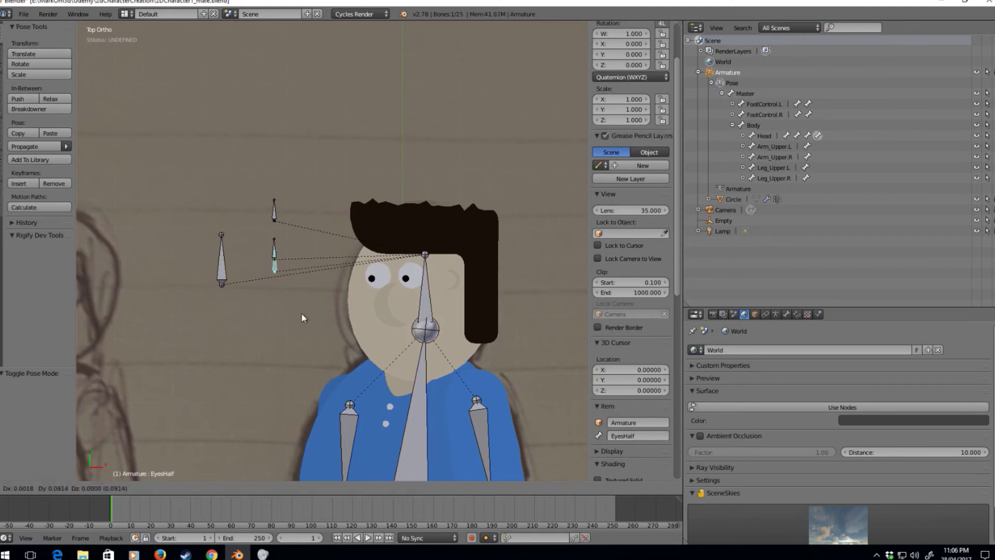
right_click(310, 336)
right_click(282, 252)
key("g")
right_click(299, 233)
right_click(274, 212)
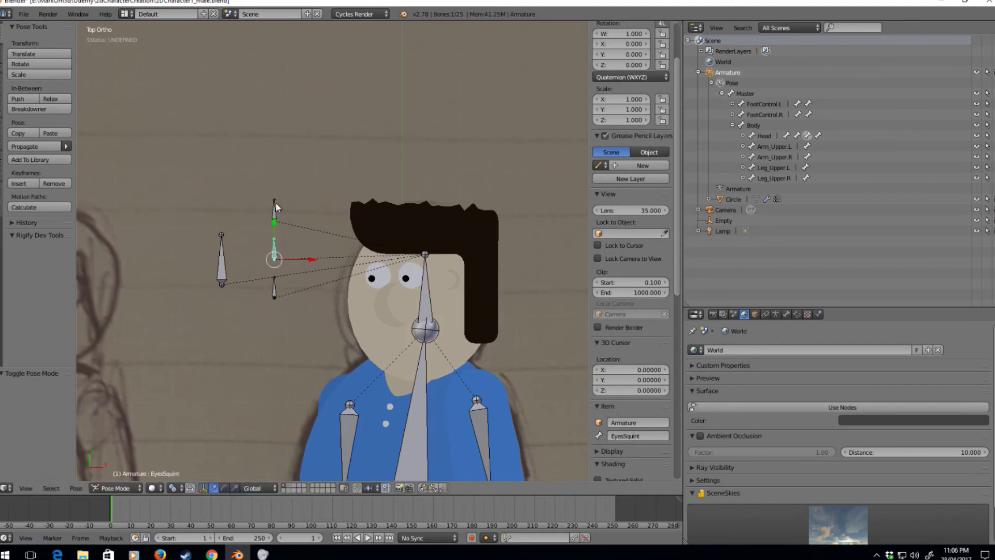
key("g")
right_click(328, 200)
right_click(222, 265)
key("g")
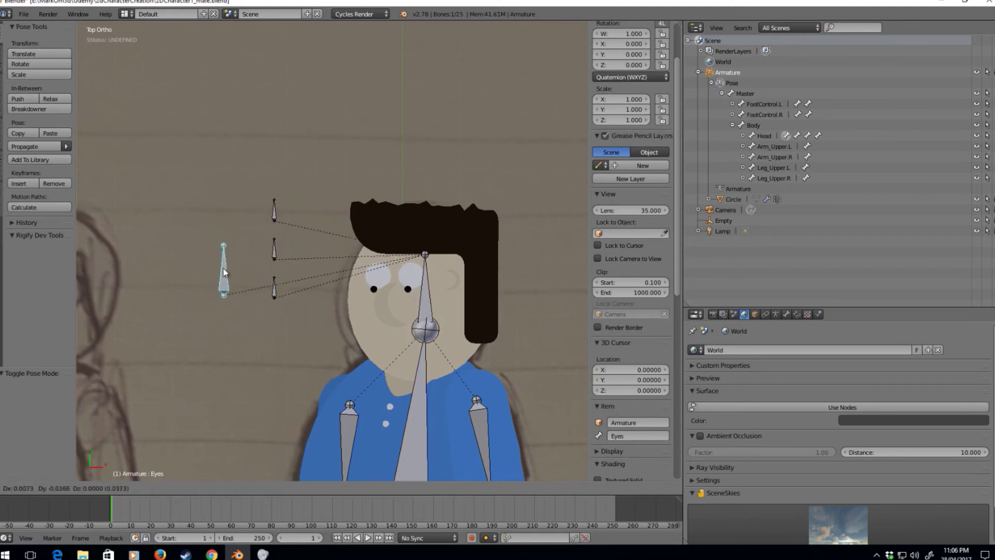
right_click(268, 344)
scroll(304, 324, "up", 2)
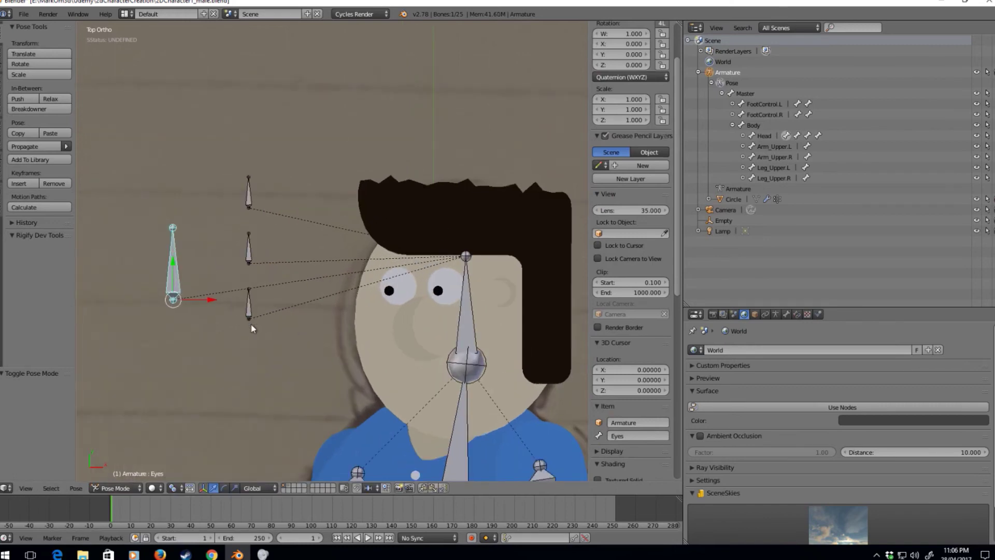
Select the face mesh plus the armature and switch to Object Mode.
right_click(366, 363)
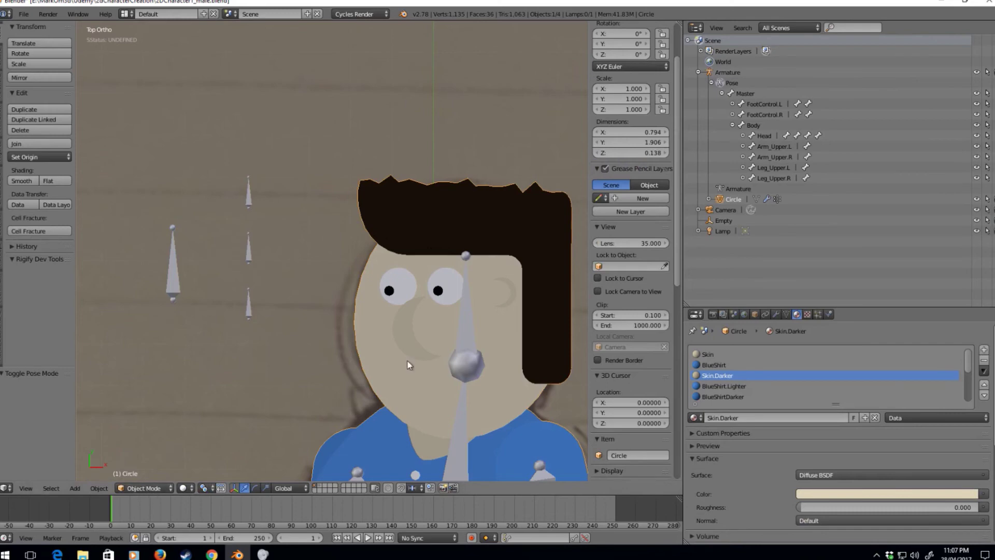
right_click(251, 311)
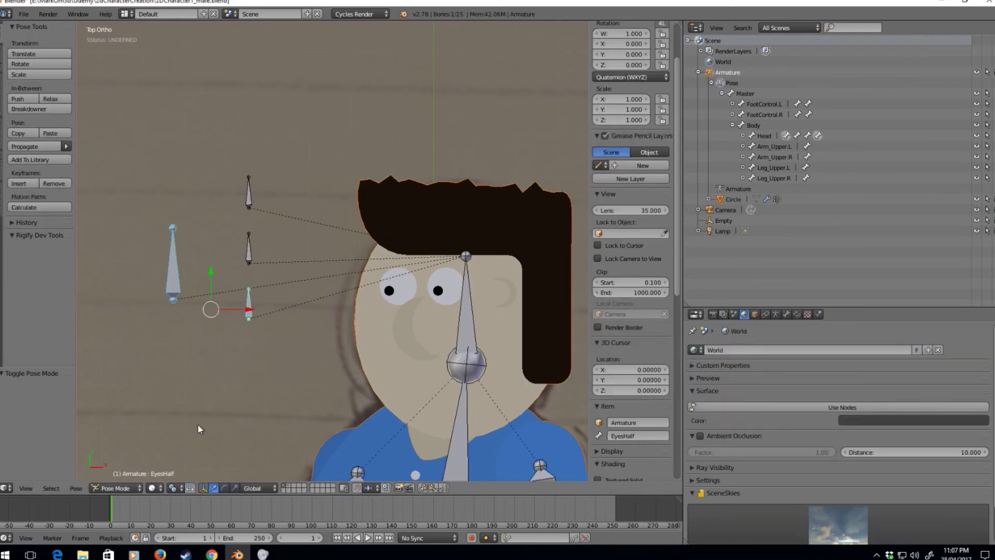
left_click(122, 488)
left_click(126, 476)
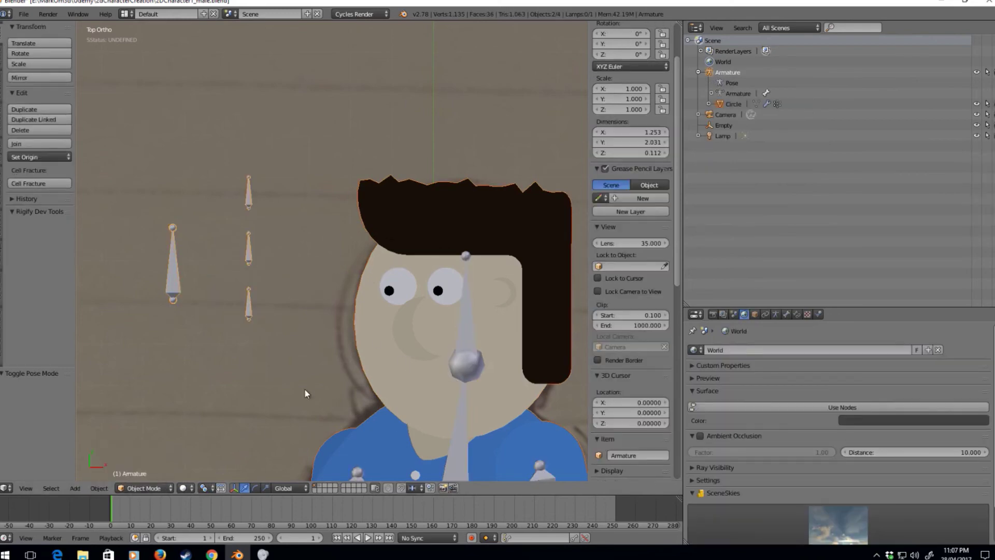
Parent the face to the armature with Armature Deform With Empty Groups, then reselect the face mesh.
key("ctrl+p")
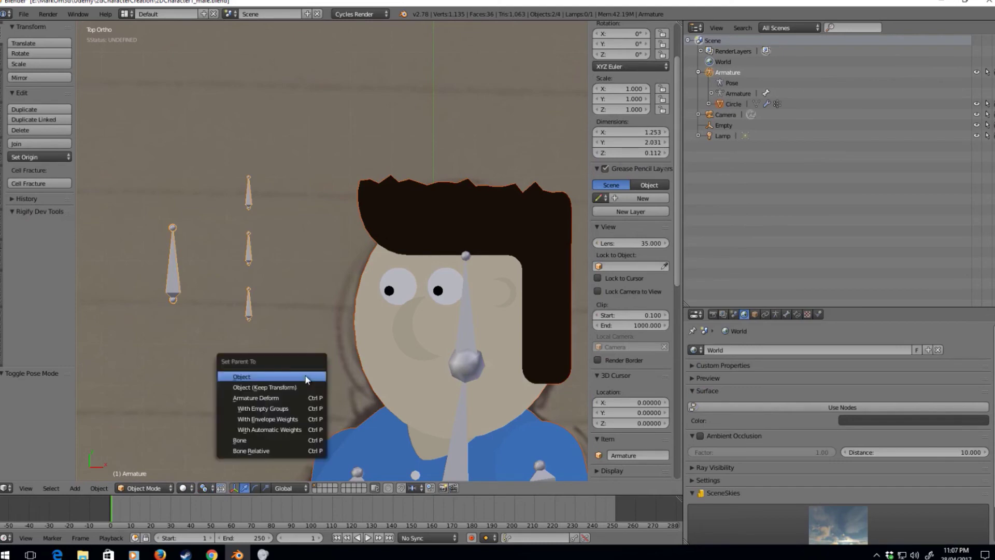
left_click(294, 415)
key("Tab")
middle_click_drag(291, 413, 272, 295, "shift")
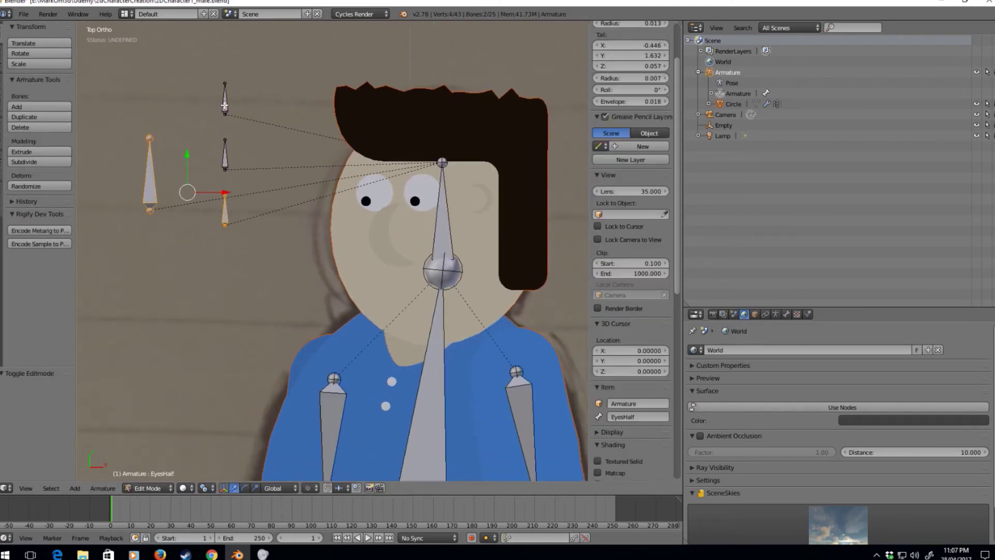
key("Tab")
mouse_move(323, 217)
middle_mouse_down()
mouse_move(339, 239)
mouse_move(347, 217)
middle_mouse_up()
right_click(344, 219)
scroll(338, 257, "up", 2)
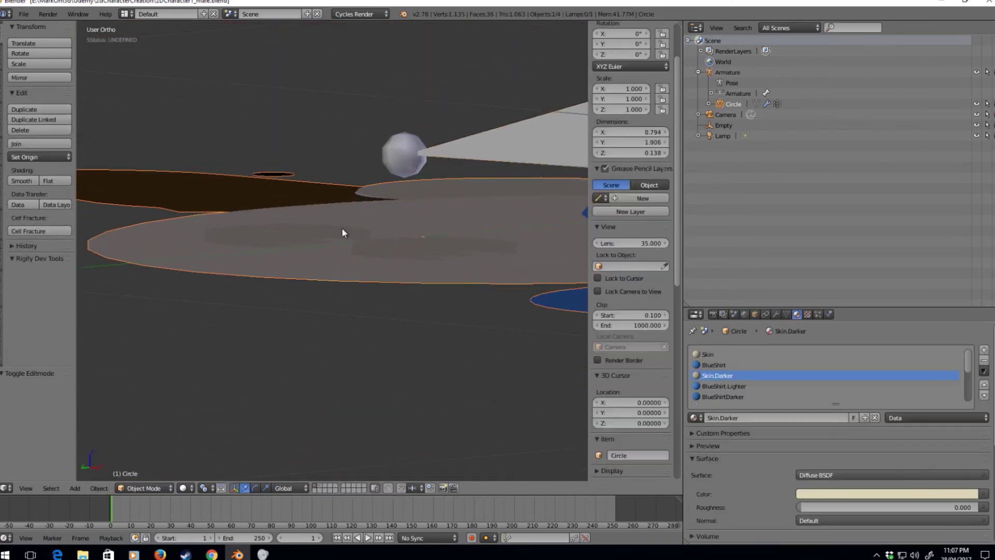
In Edit Mode, select both connected eyelids and assign them to the EyesClose vertex group.
key("Tab")
scroll(342, 233, "up", 2)
right_click(375, 211)
right_click(533, 227, "shift")
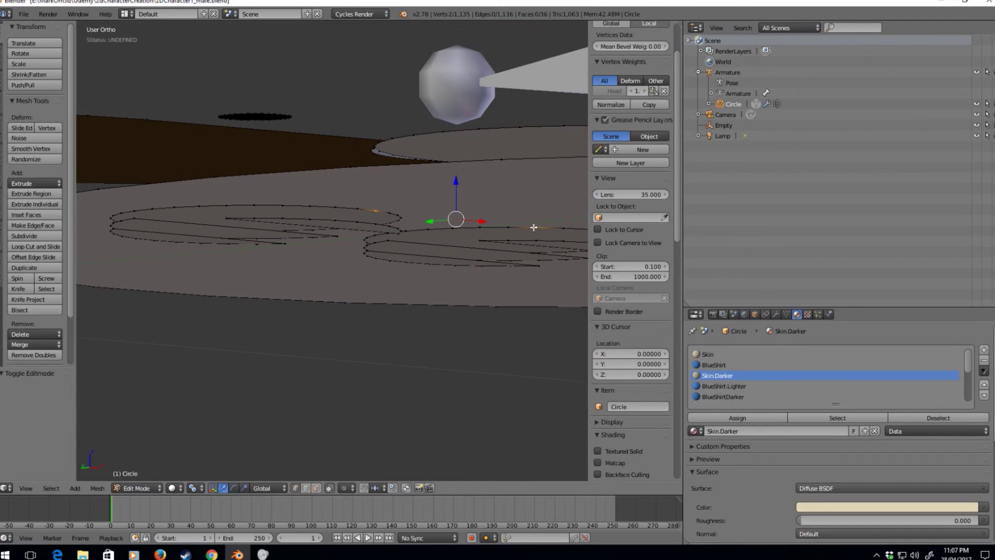
key("ctrl+l")
left_click(787, 314)
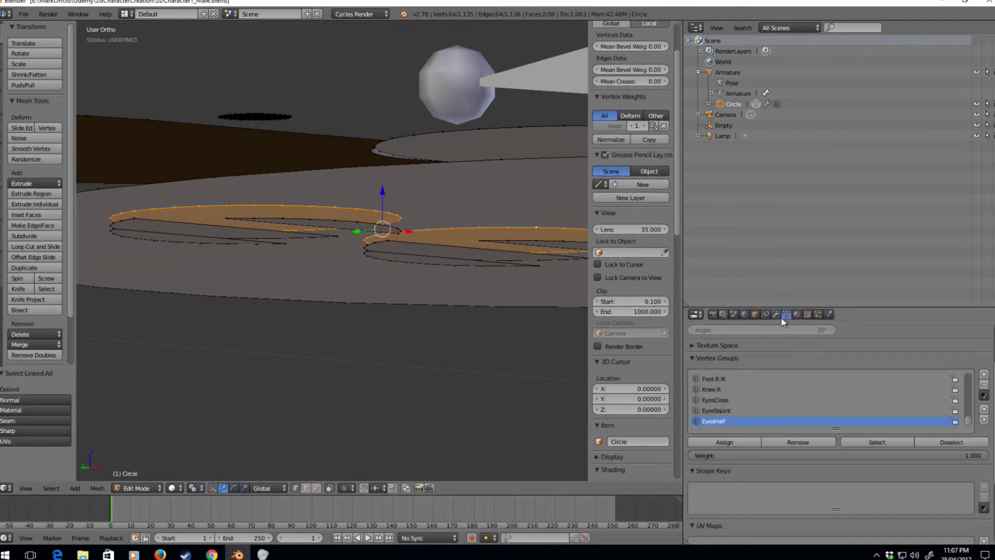
left_click(726, 401)
left_click(734, 442)
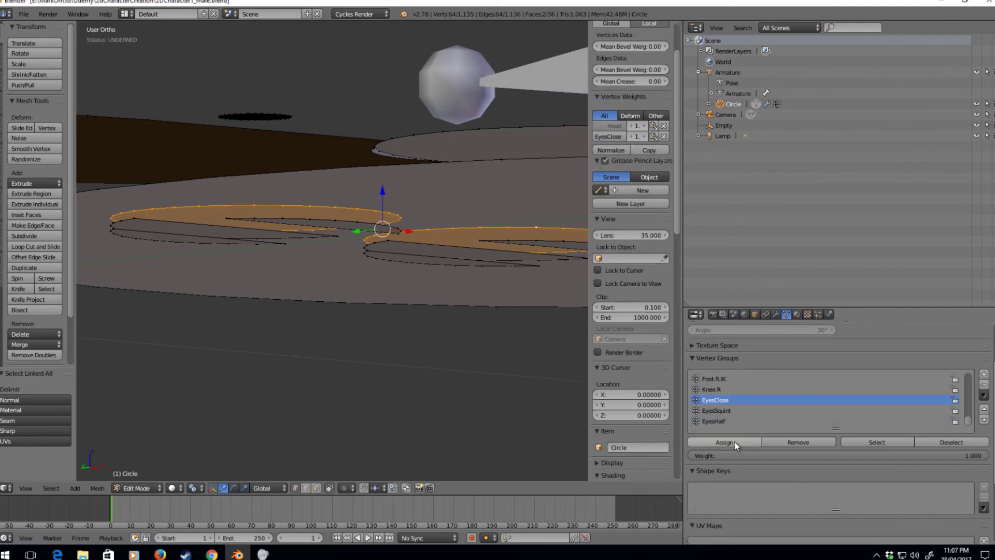
Select the two connected eyelid strips and assign them to the EyesHalf vertex group.
right_click(136, 216)
right_click(391, 241, "shift")
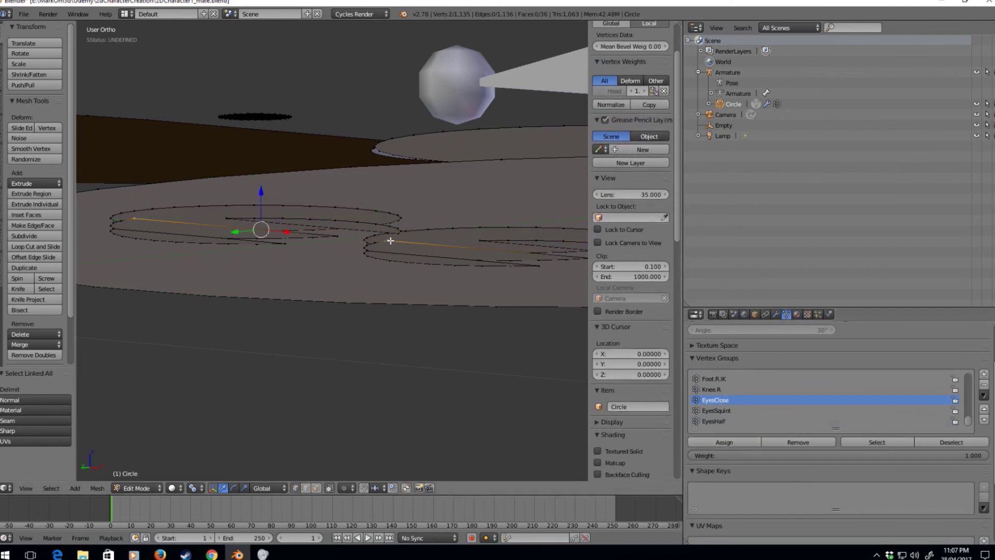
key("ctrl+l")
left_click(715, 410)
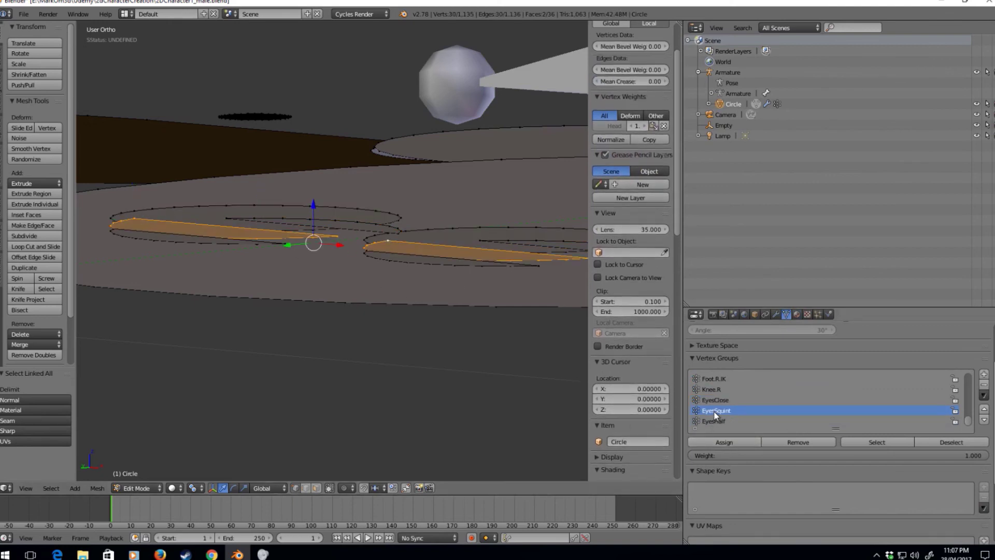
left_click(716, 421)
left_click(717, 441)
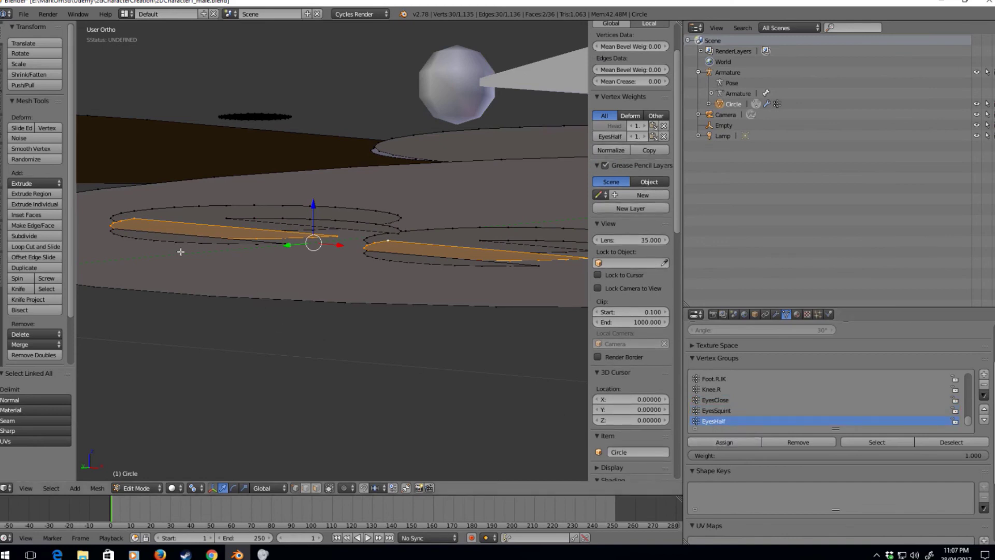
Assign the four connected eyelid loops to EyesSquint, then return to top view and Object Mode.
right_click(151, 240)
right_click(262, 217, "shift")
right_click(508, 242, "shift")
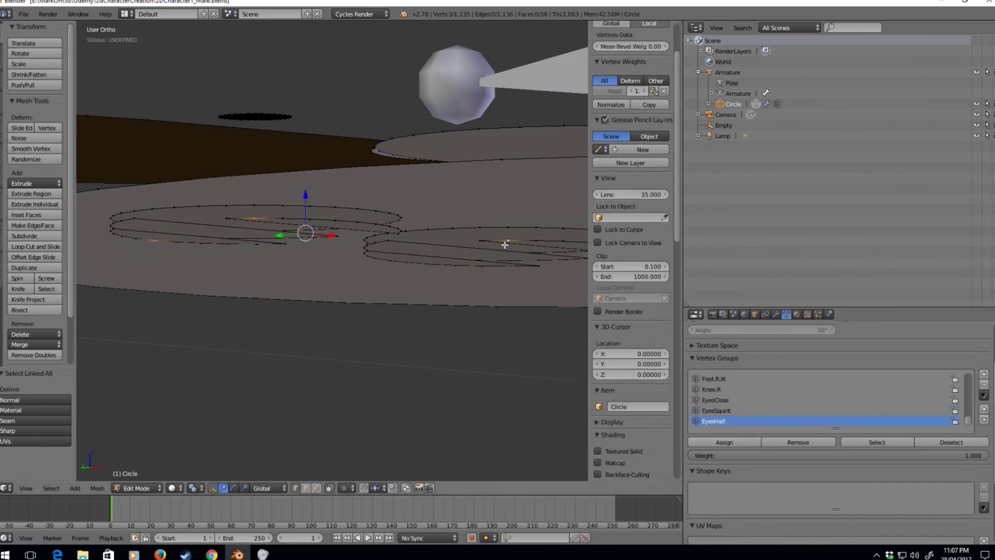
right_click(412, 264, "shift")
key("ctrl+l")
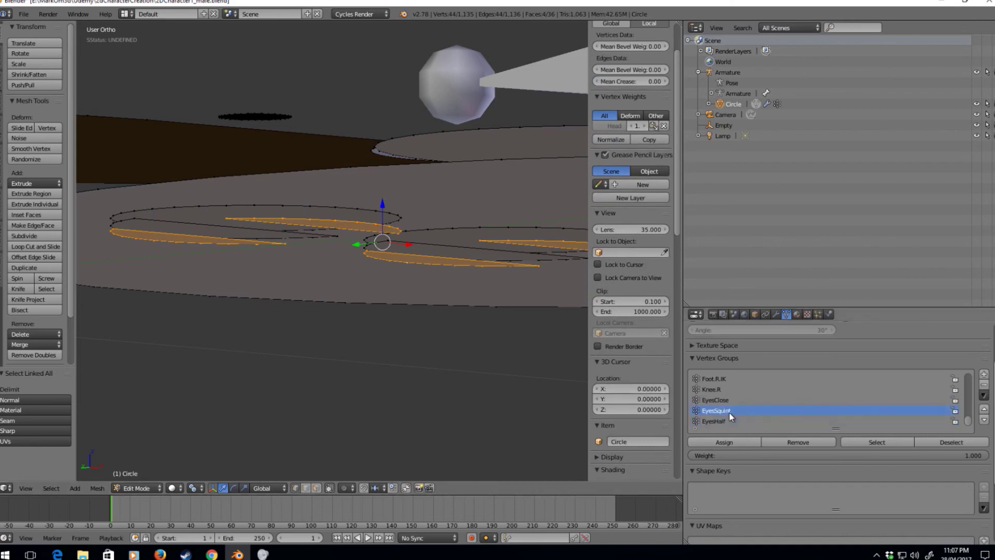
left_click(729, 441)
key("KP_7")
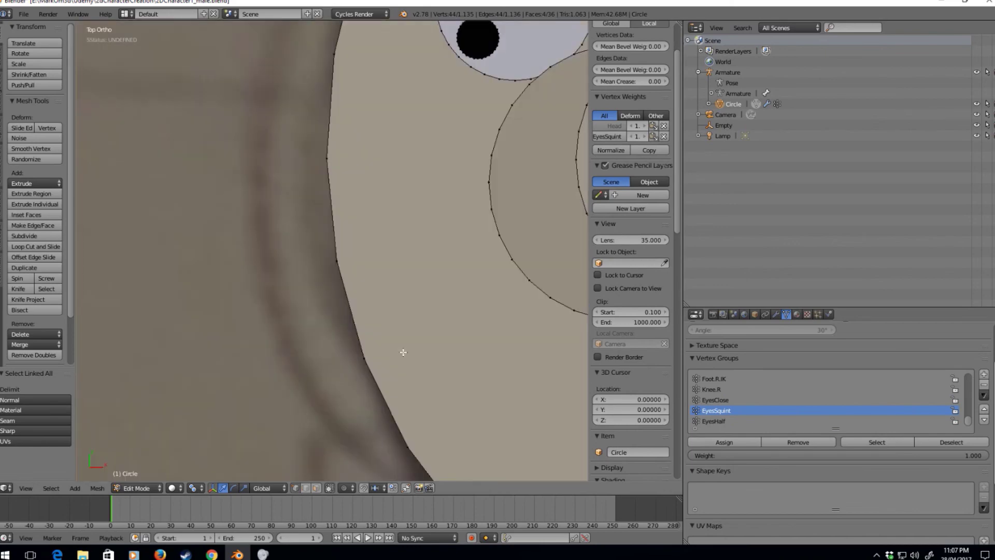
key("Tab")
Put the armature into Pose Mode with the face and eye bones in view.
middle_click_drag(372, 241, 282, 288, "shift")
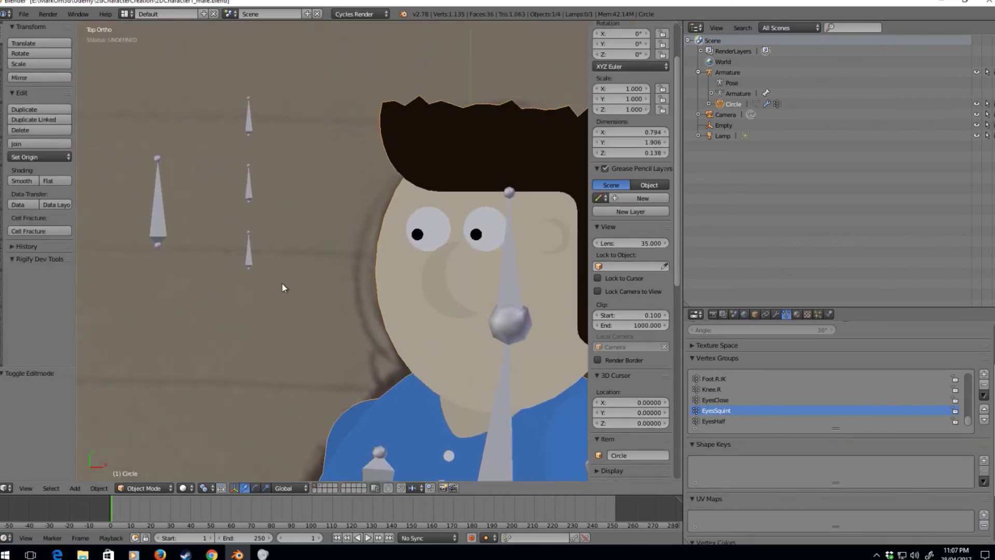
right_click(256, 253)
left_click(144, 488)
left_click(170, 452)
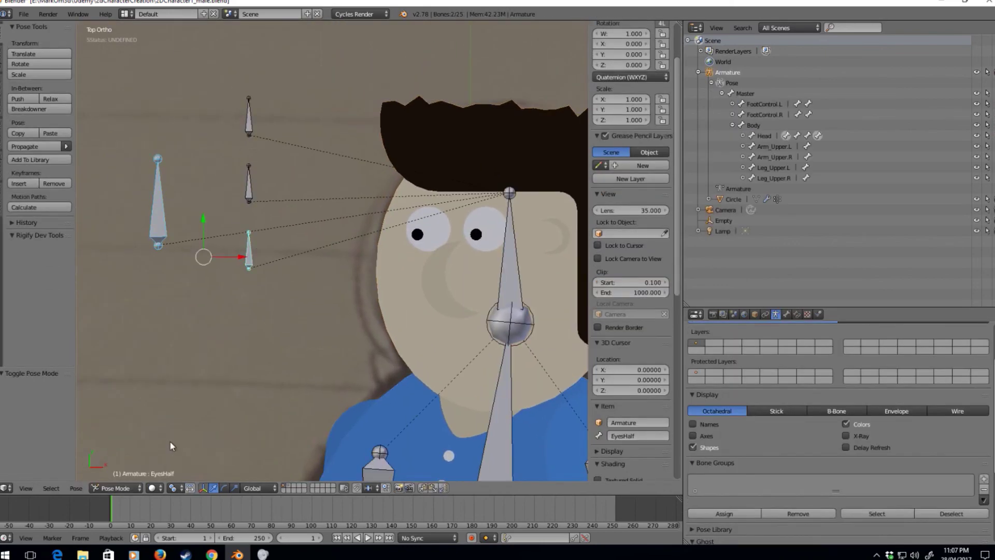
Test the EyesHalf and EyesSquint bones with Z-axis moves, cancelling each.
right_click(254, 253)
key("g")
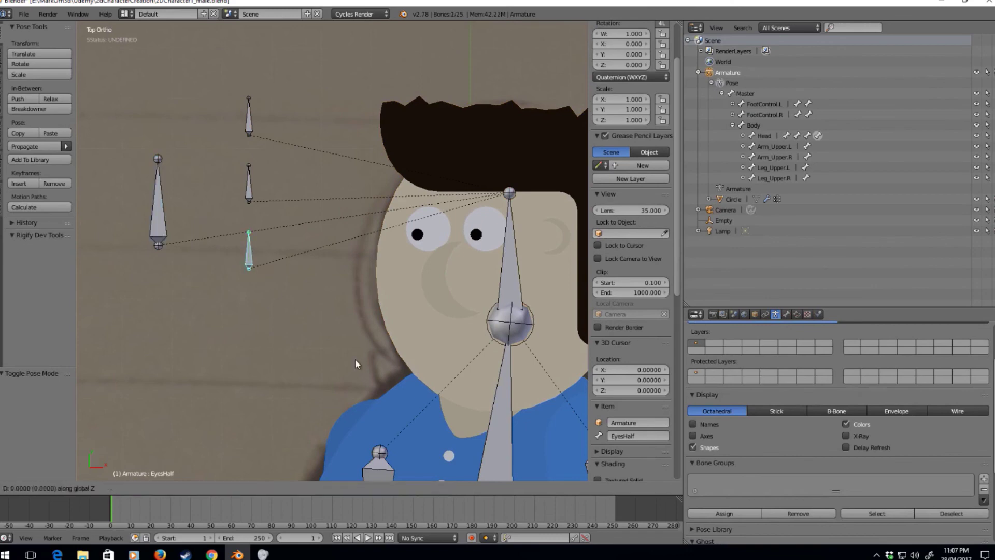
key("z")
right_click(339, 193)
right_click(272, 191)
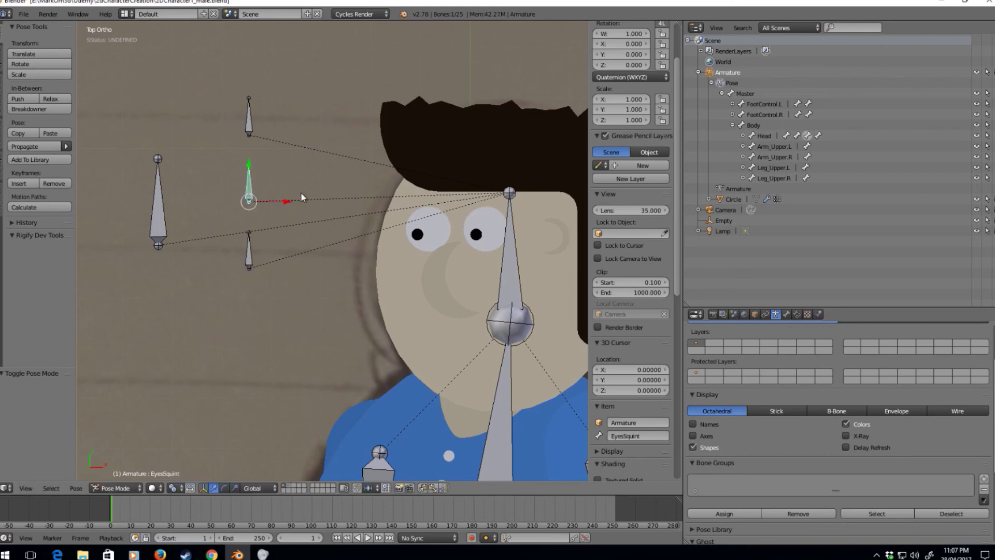
key("g")
key("z")
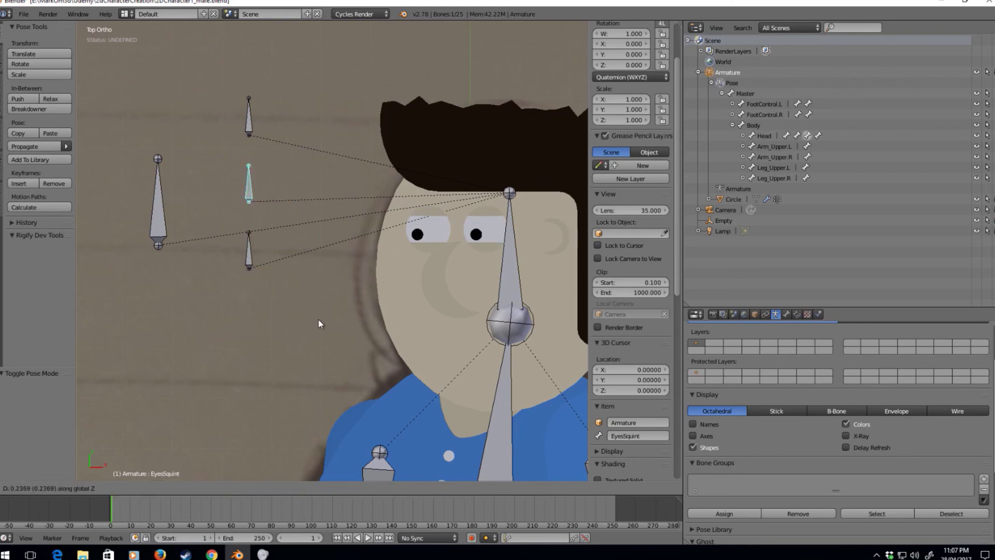
right_click(319, 326)
Raise the EyesClose bone along Z to shut the eyes, then clear its location to reopen them.
right_click(247, 112)
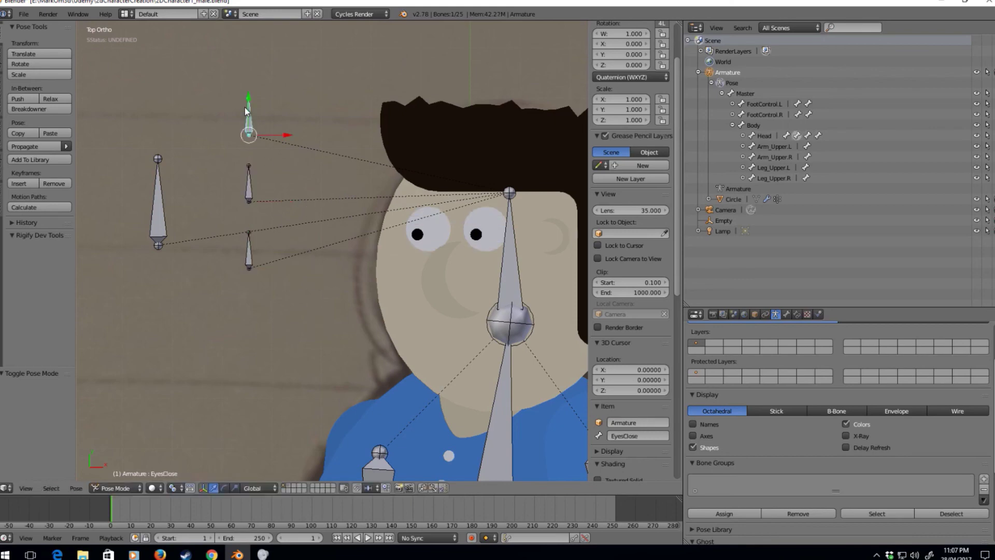
key("g")
key("z")
left_click(250, 232)
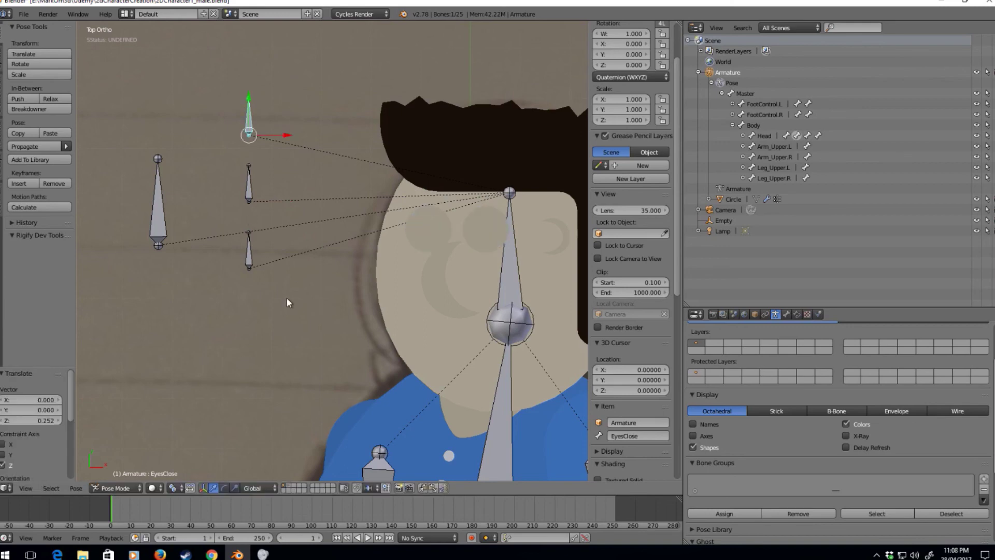
key("alt+g")
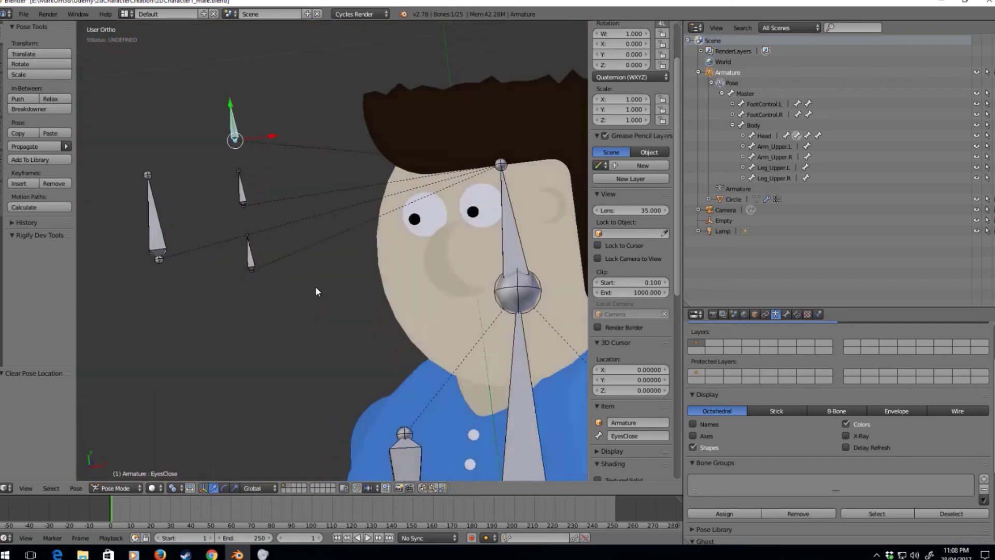
scroll(314, 287, "down", 4)
scroll(313, 287, "down", 1)
middle_click_drag(365, 329, 372, 200, "shift")
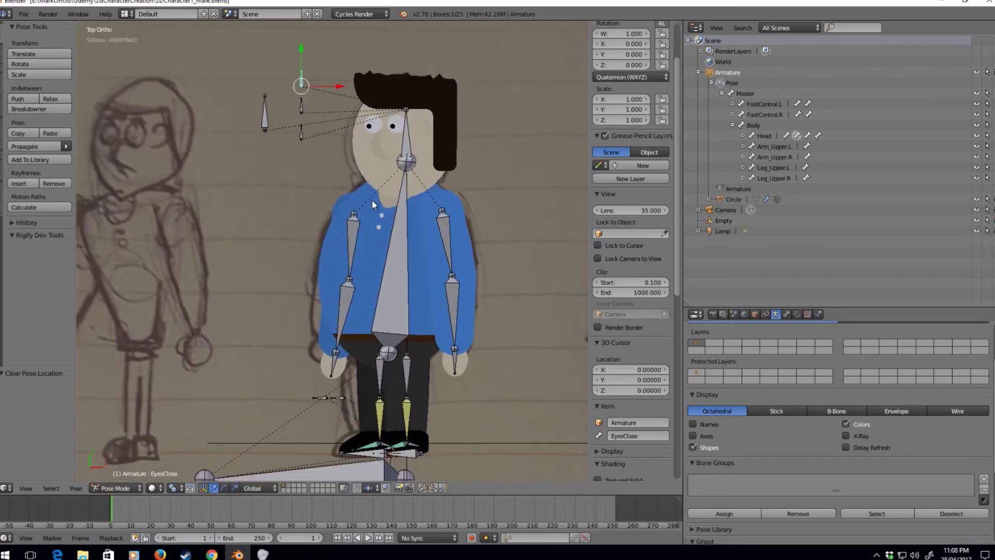